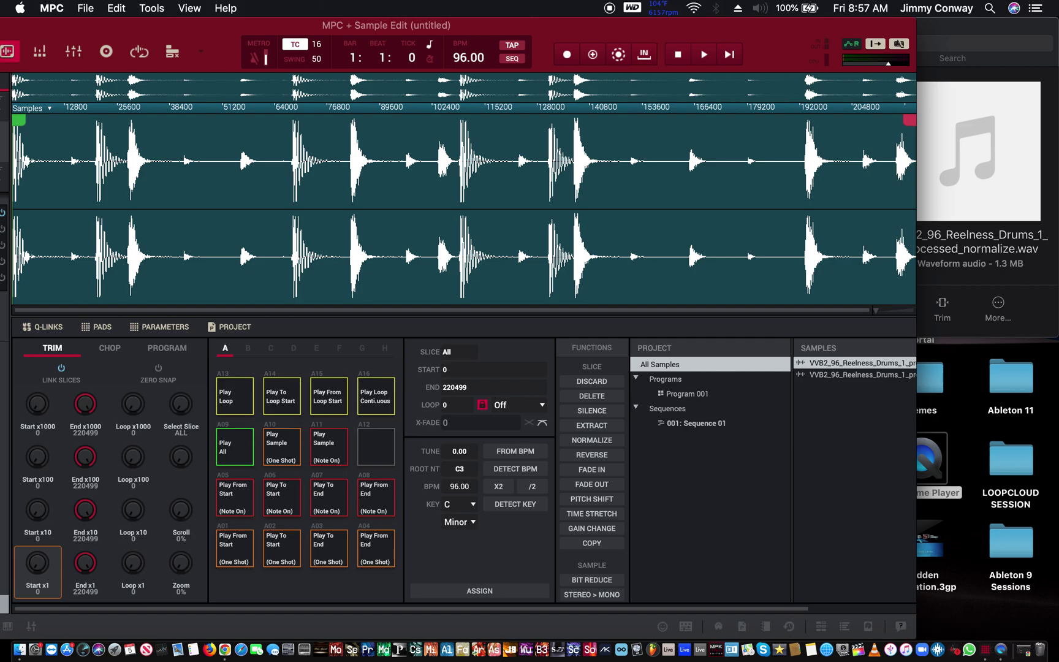
Step: Try discarding the audio outside the start point 68355 and end point 149336, and undo it
left_click_drag(604, 24, 719, 20)
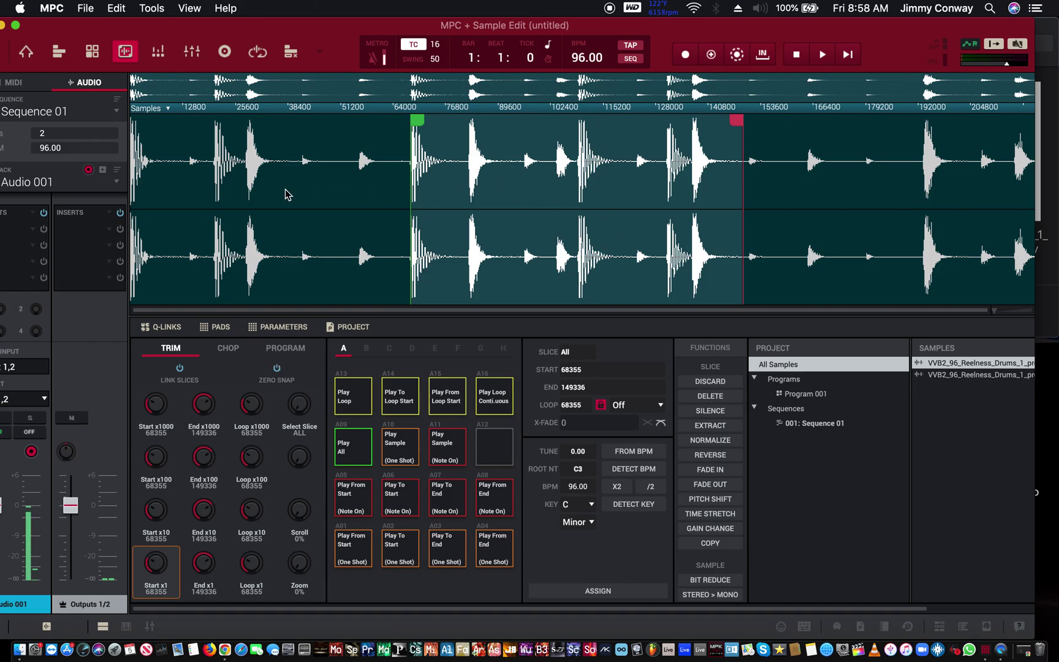
left_click(709, 381)
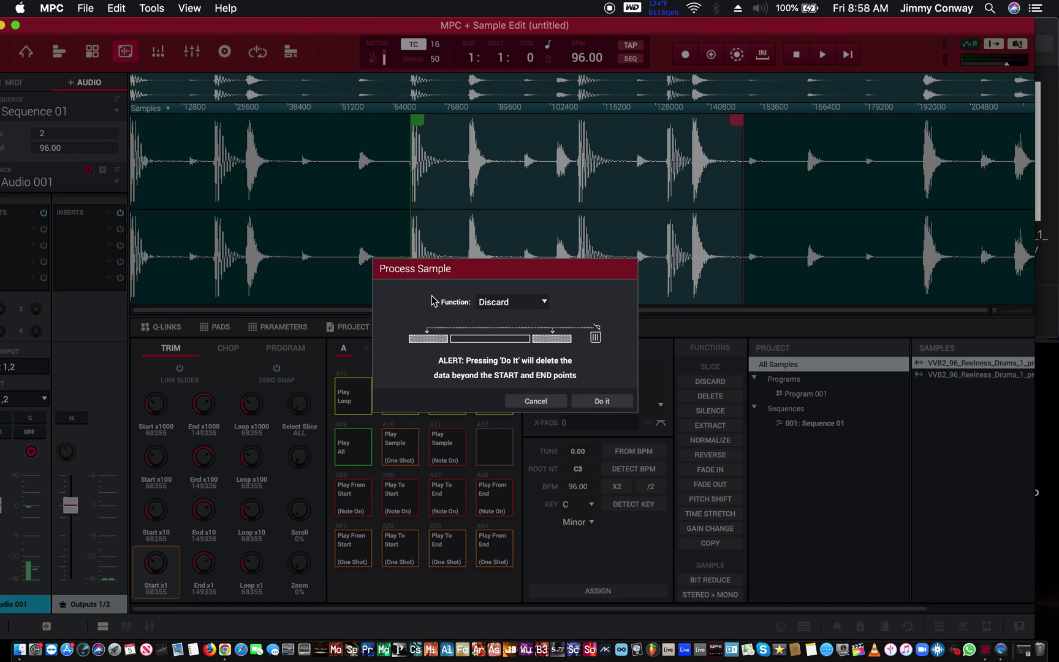
left_click(602, 400)
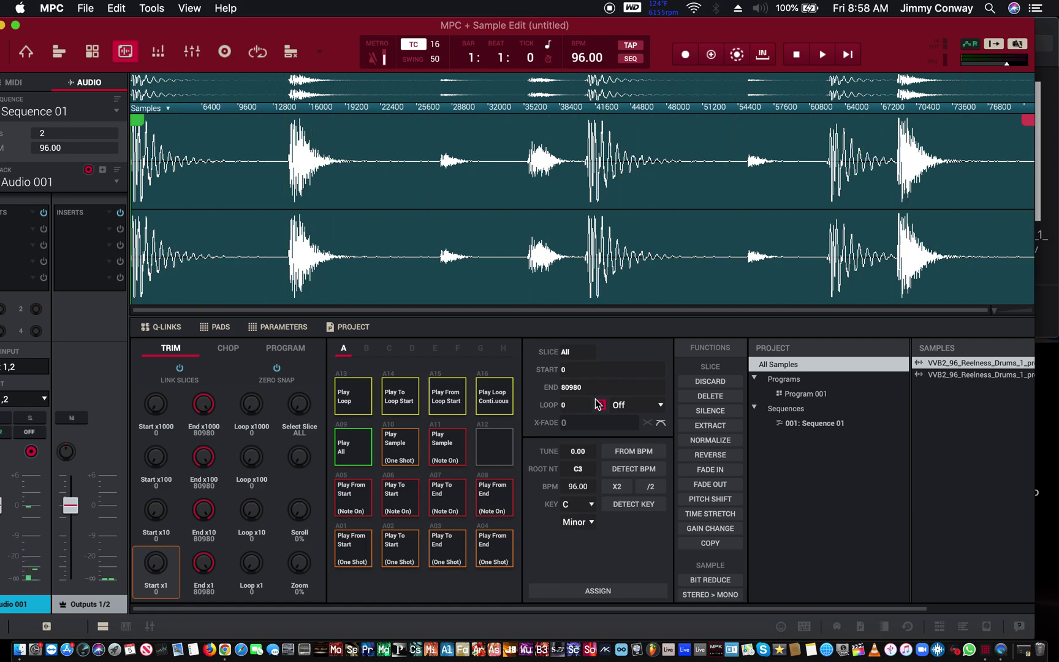
key("super+z")
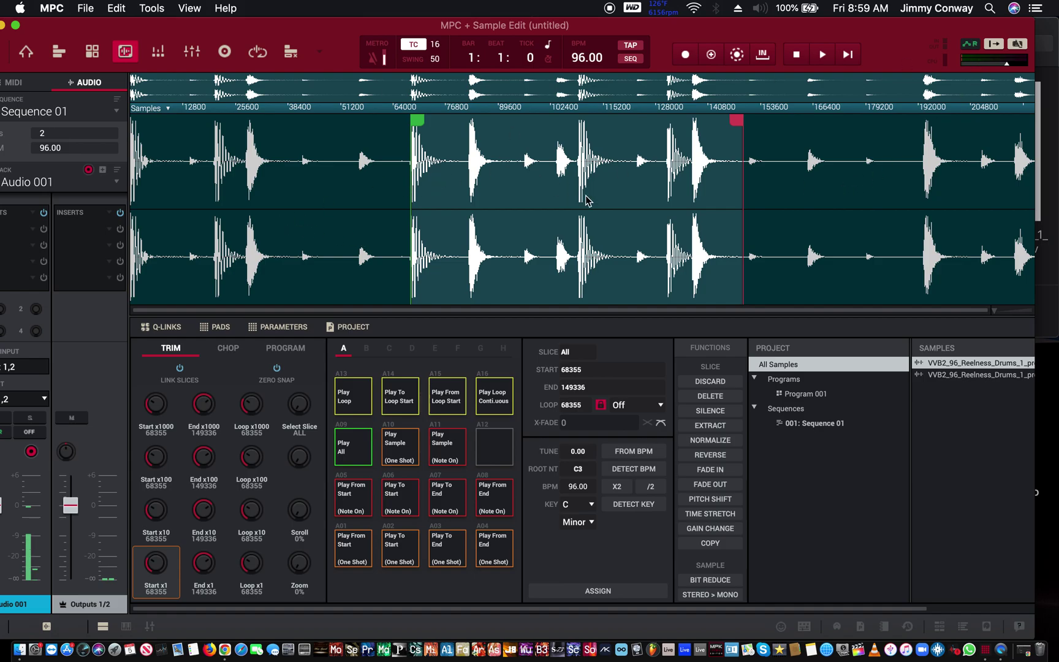
Step: Try deleting the section between the start and end points, audition the shortened drum loop, and undo the deletion
left_click(718, 398)
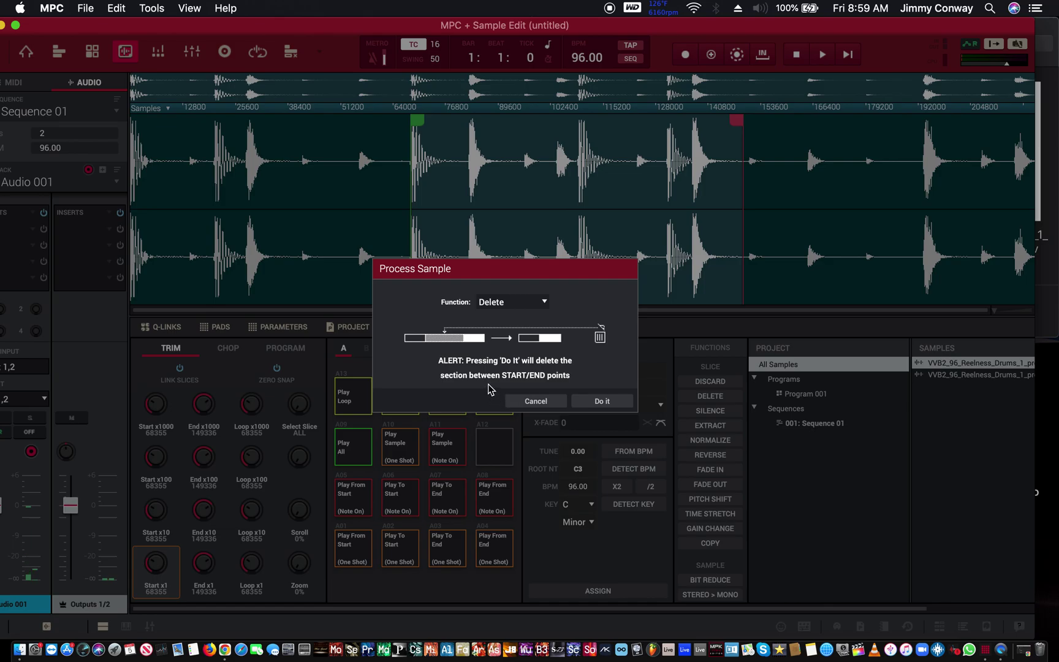
left_click(588, 408)
left_click(595, 402)
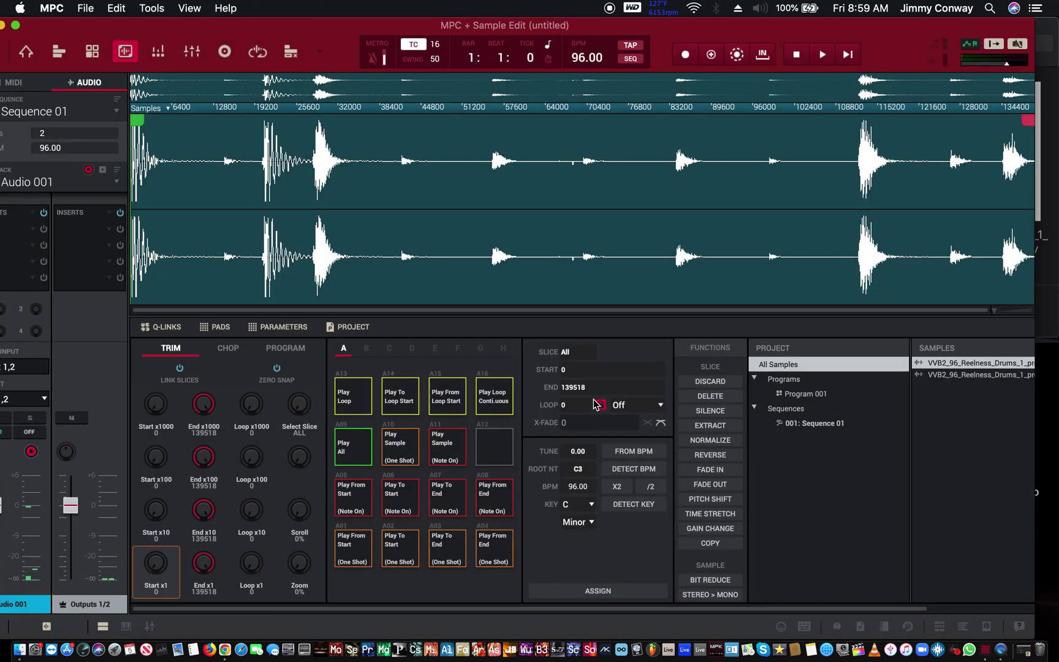
key("z")
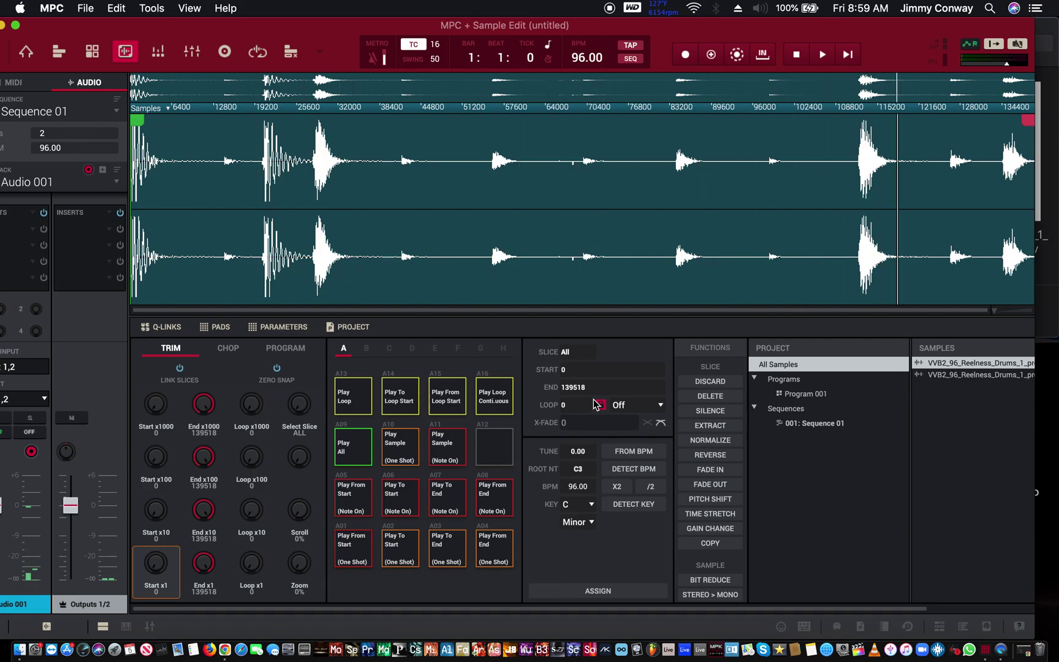
key("z")
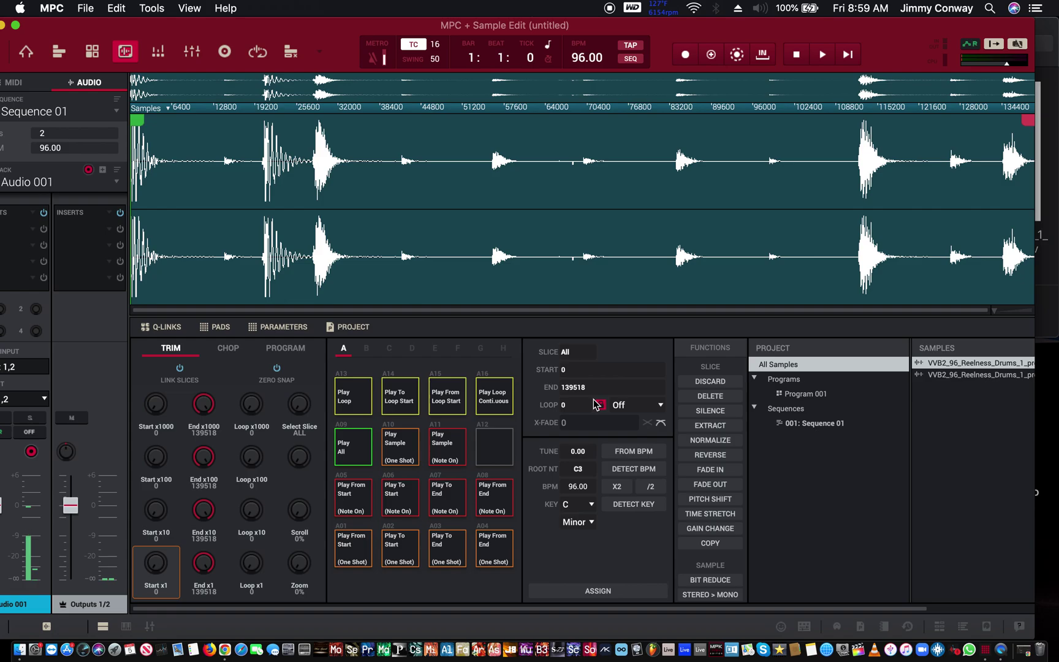
key("super+z")
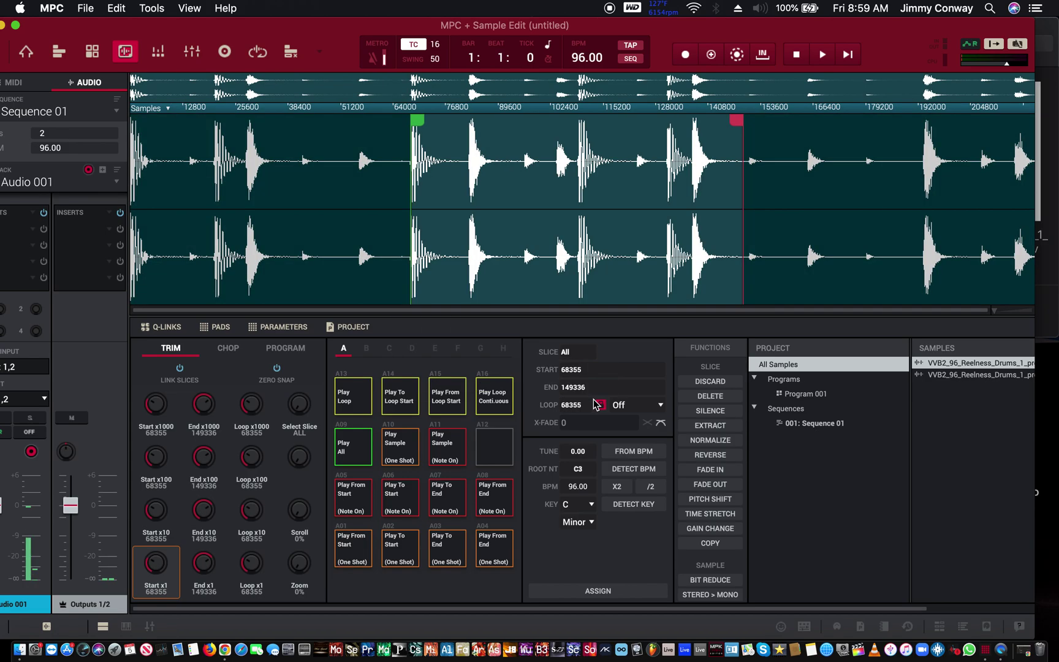
Step: Try silencing the section between the start and end points, audition the loop, and undo the silencing
left_click(723, 416)
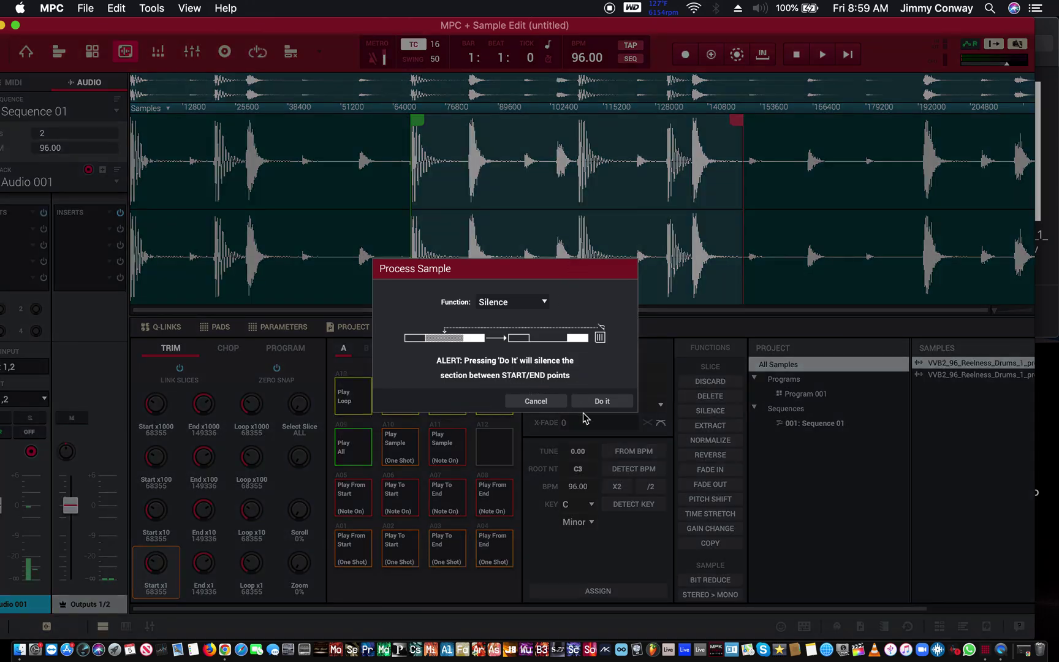
left_click(602, 402)
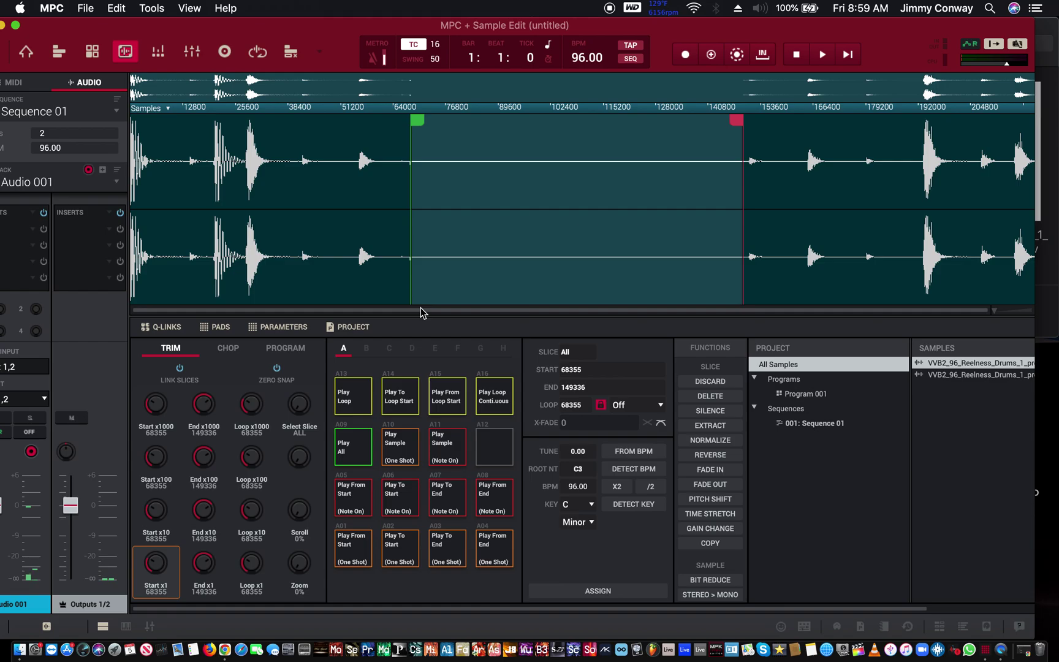
key("z")
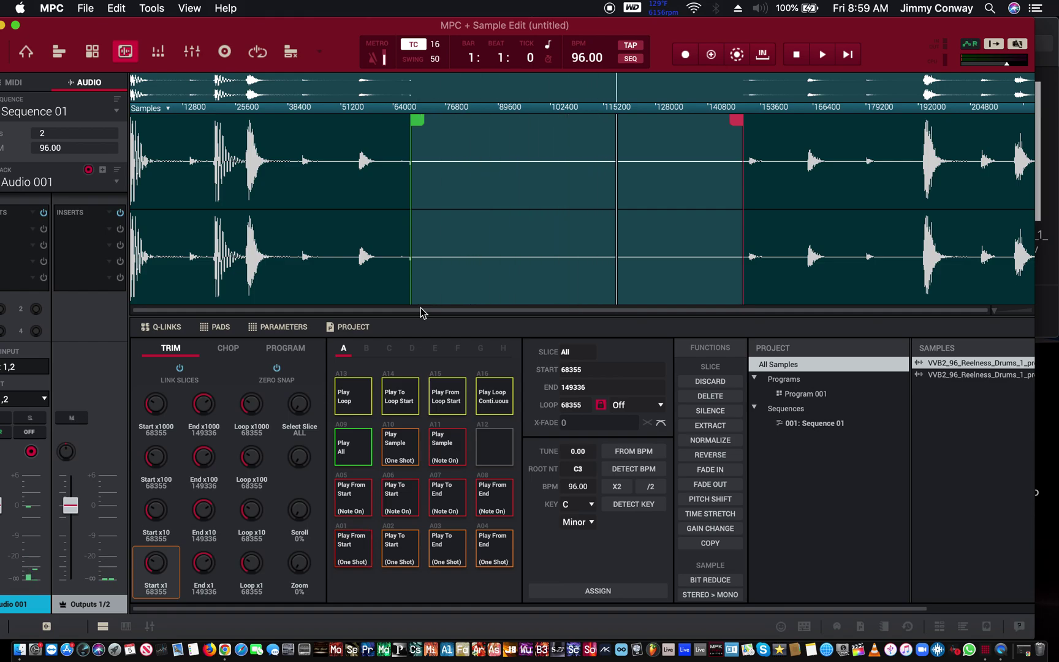
key("z")
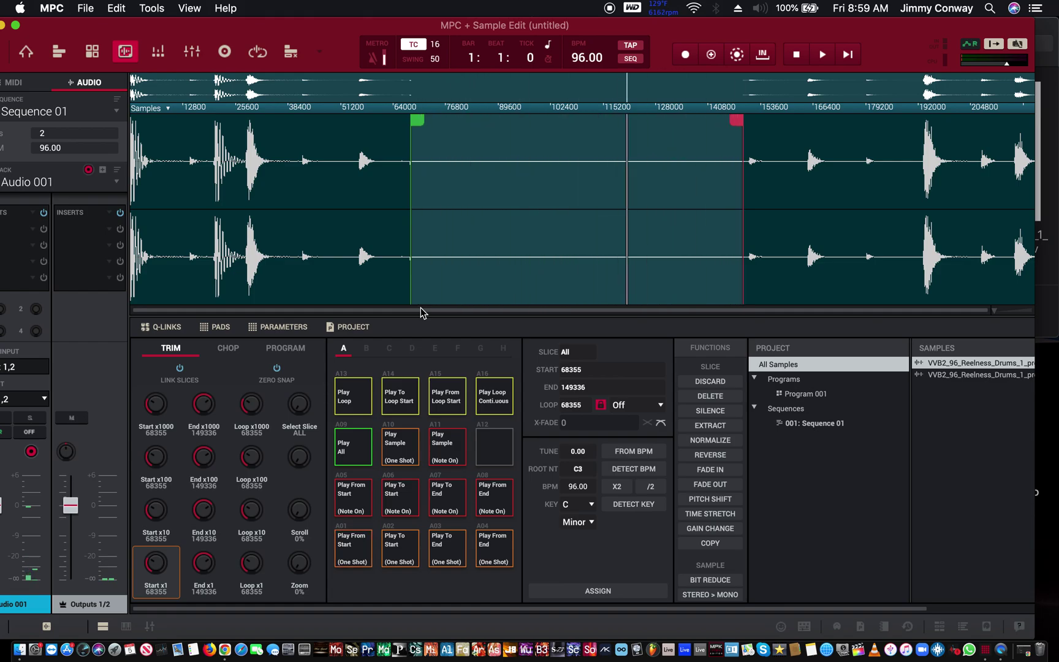
key("x")
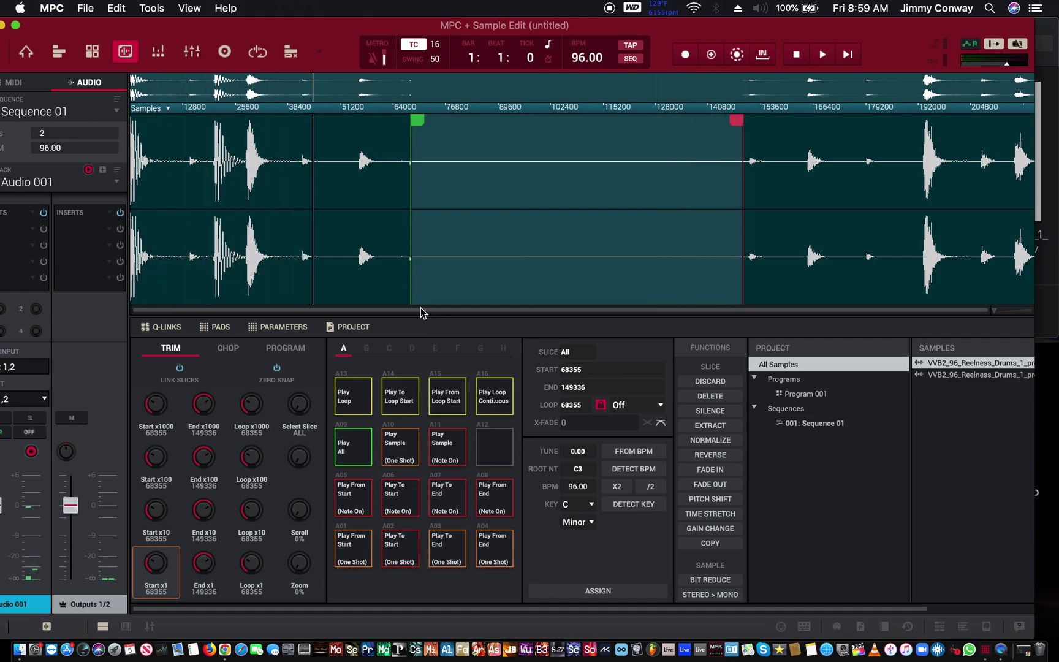
key("z")
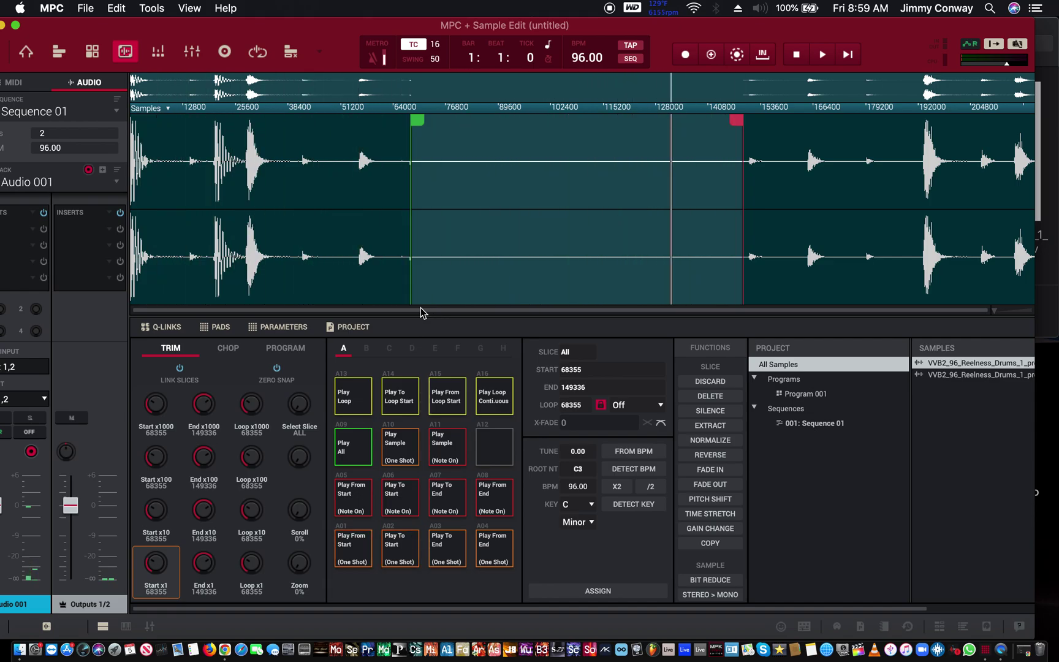
key("z")
key("z")
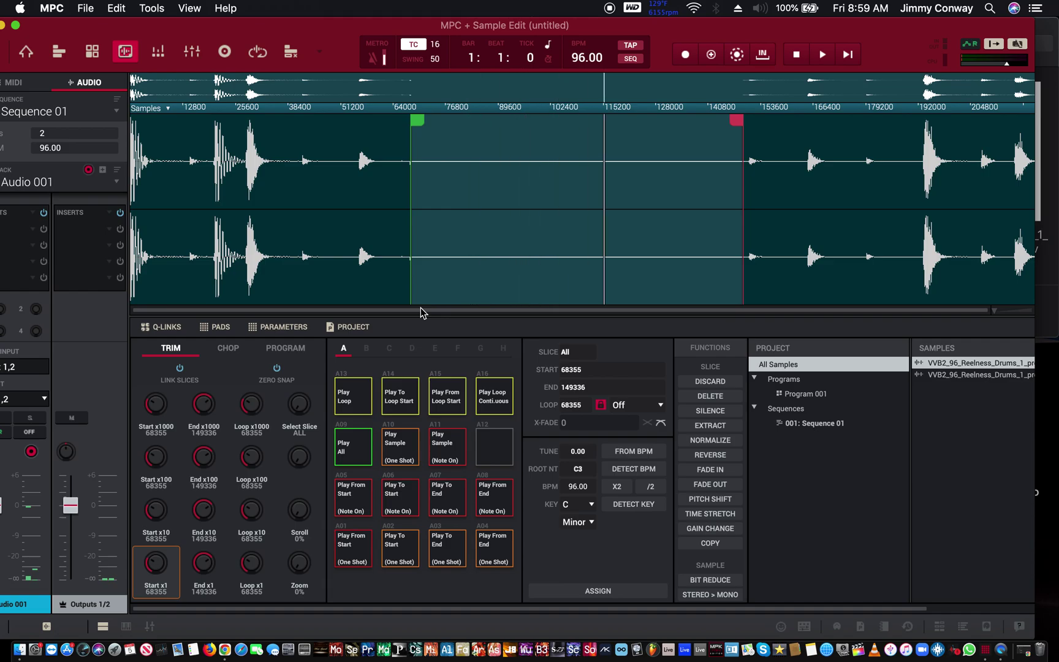
key("z")
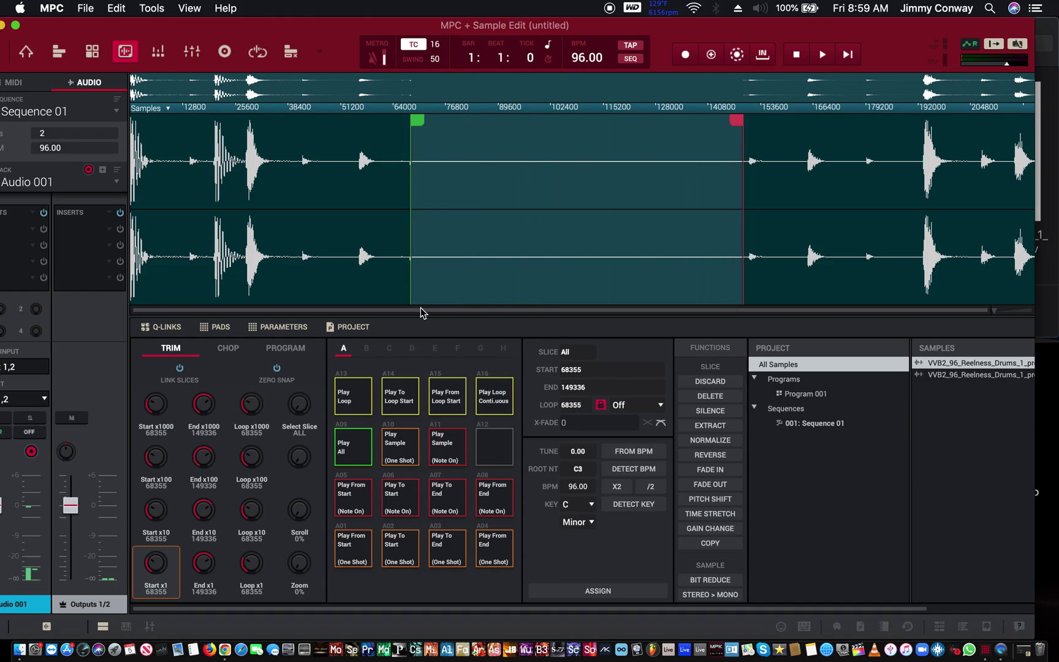
key("super+z")
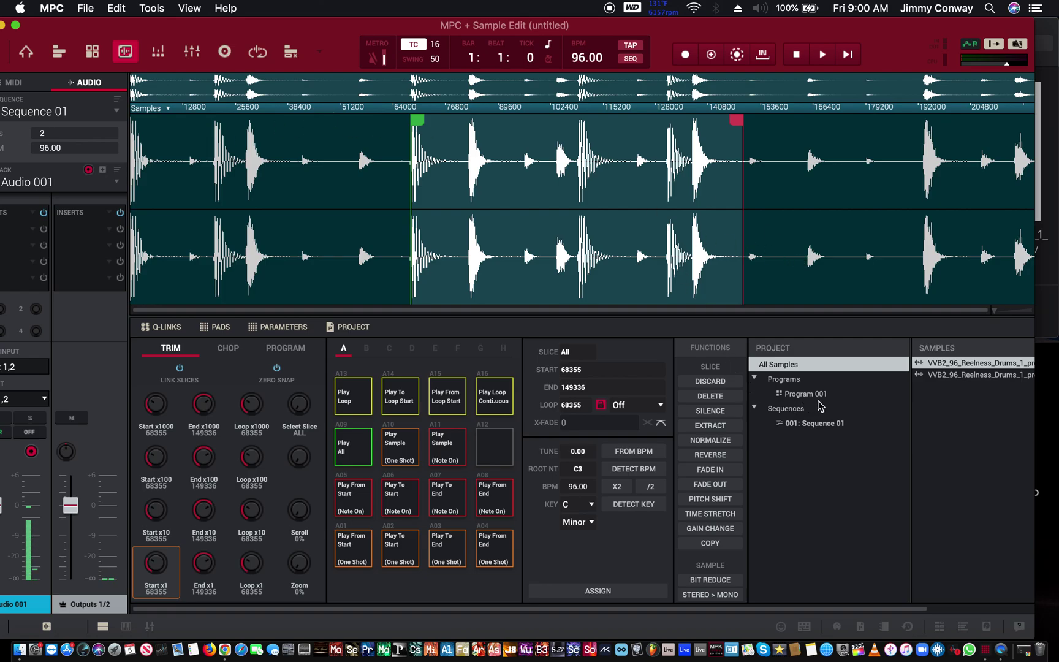
Step: Extract the section from 68355 to 149336 as a new sample and audition the extracted sample
left_click(715, 426)
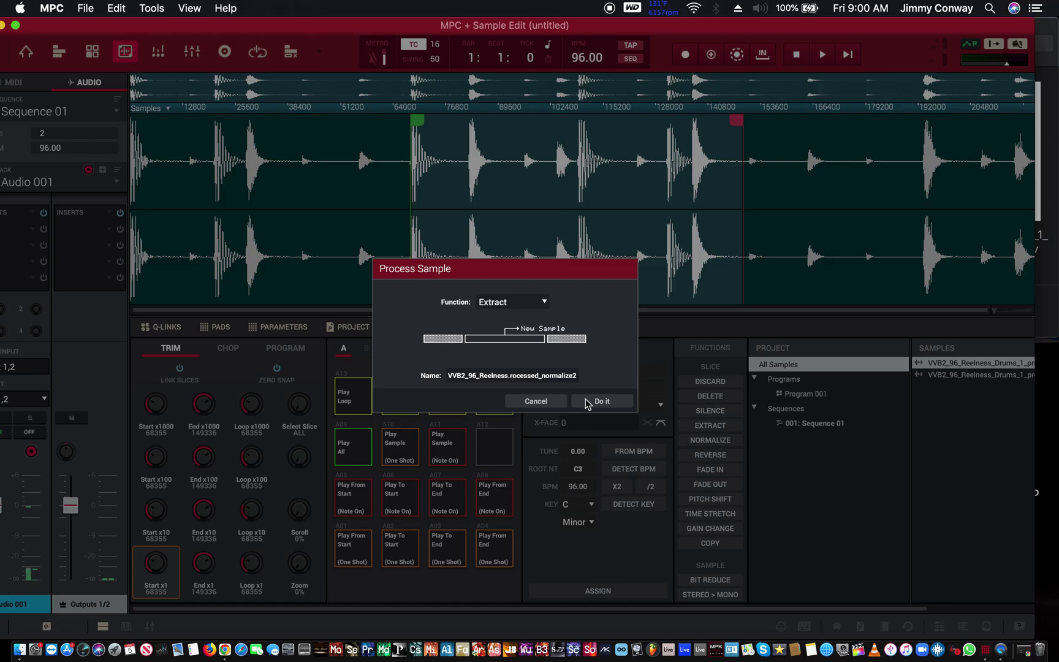
left_click(602, 402)
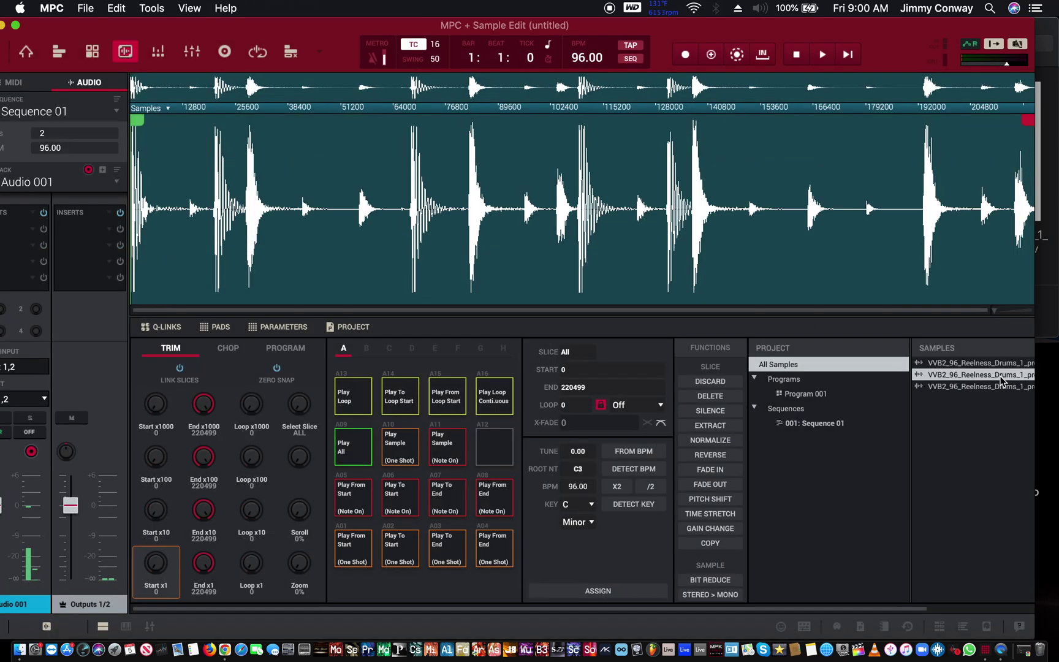
left_click(1002, 386)
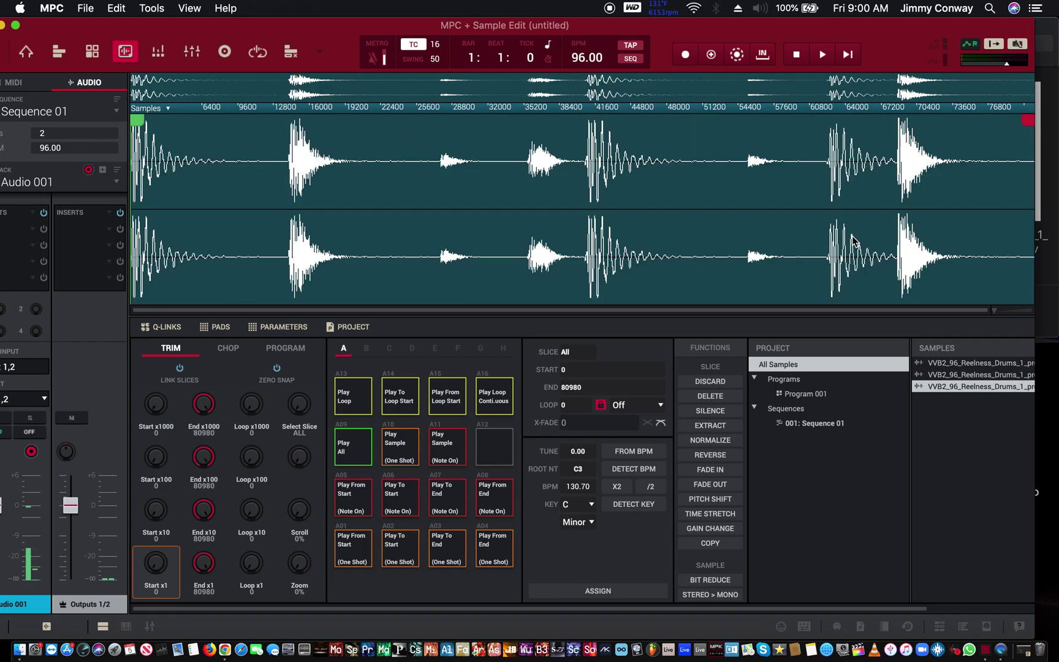
key("z")
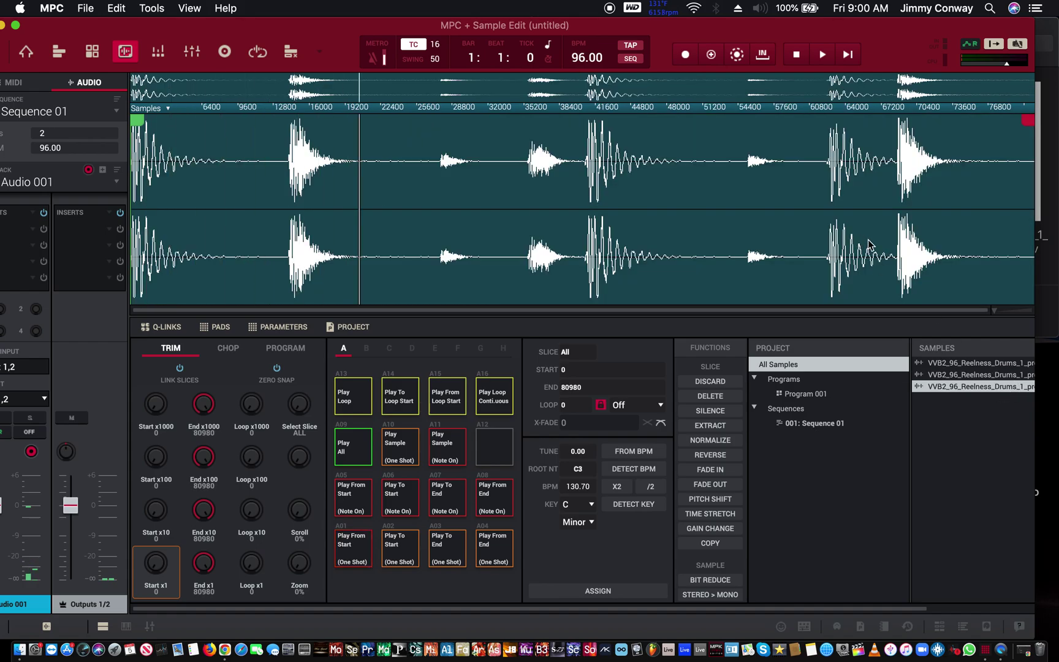
key("z")
Step: Delete the sample VVB2_96_Reelness_Drums_1_processed_normalize1 from the project
right_click(938, 378)
left_click(876, 305)
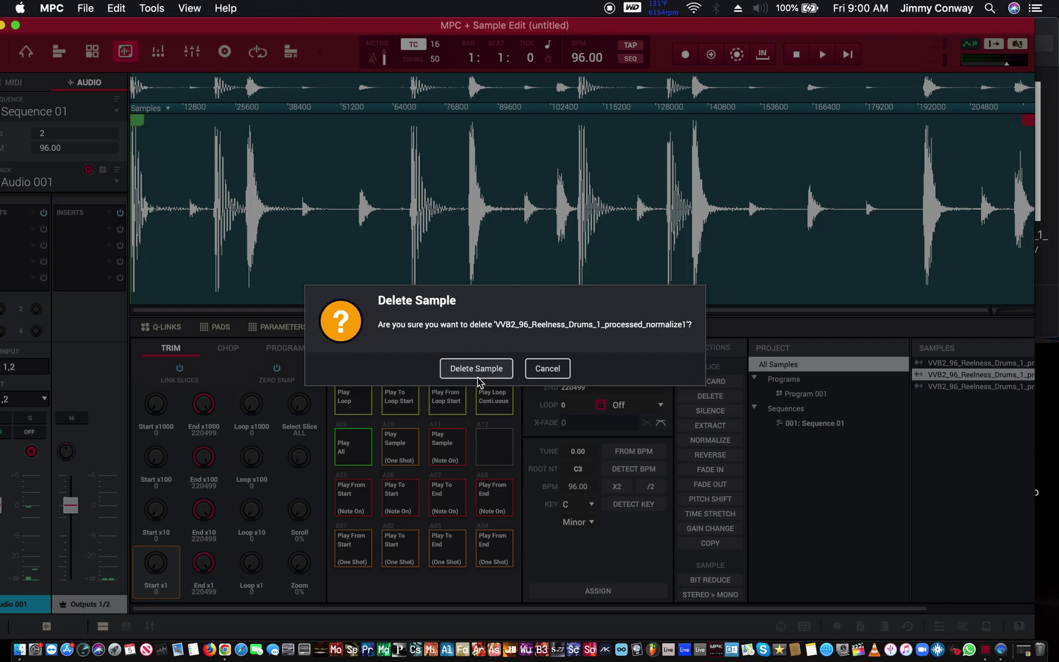
left_click(477, 370)
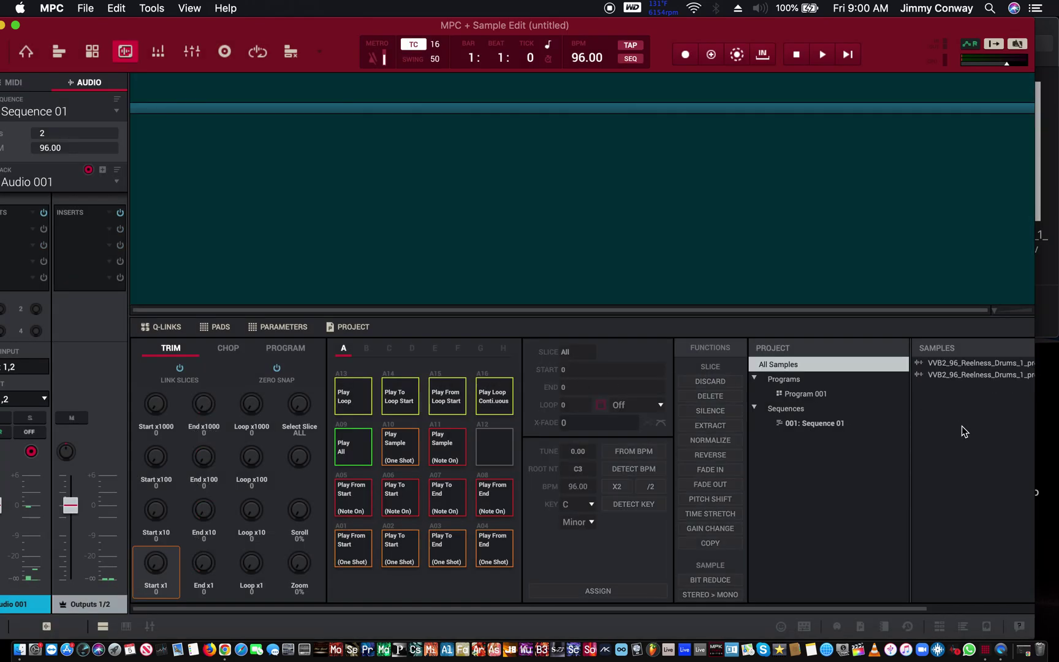
Step: Normalize the section from 68355 to 149336 of the original stereo drum sample
left_click(939, 365)
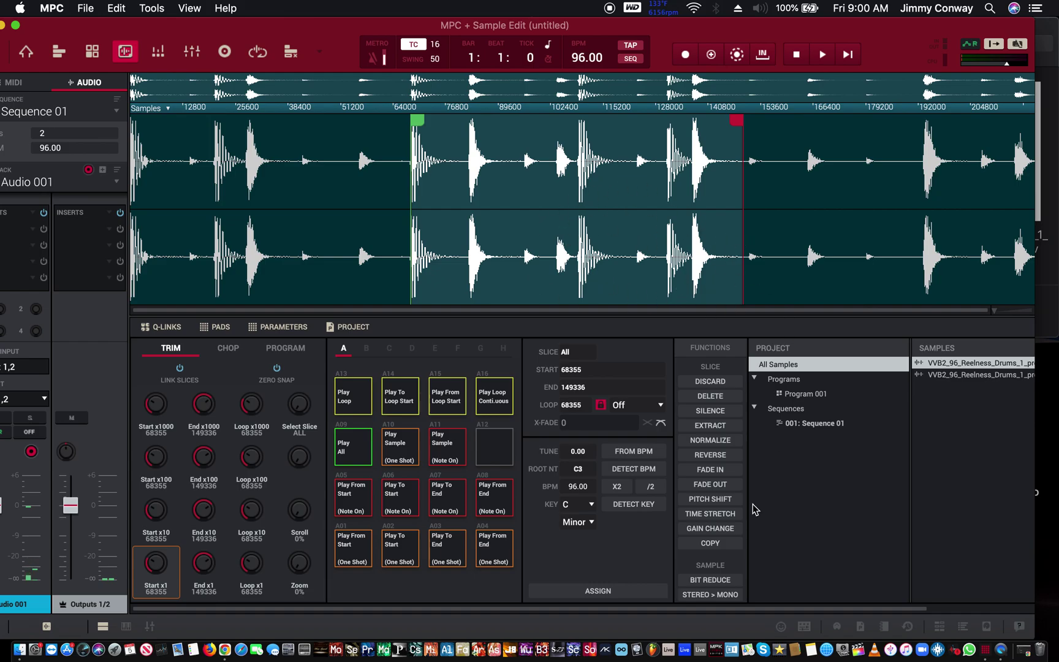
left_click(722, 441)
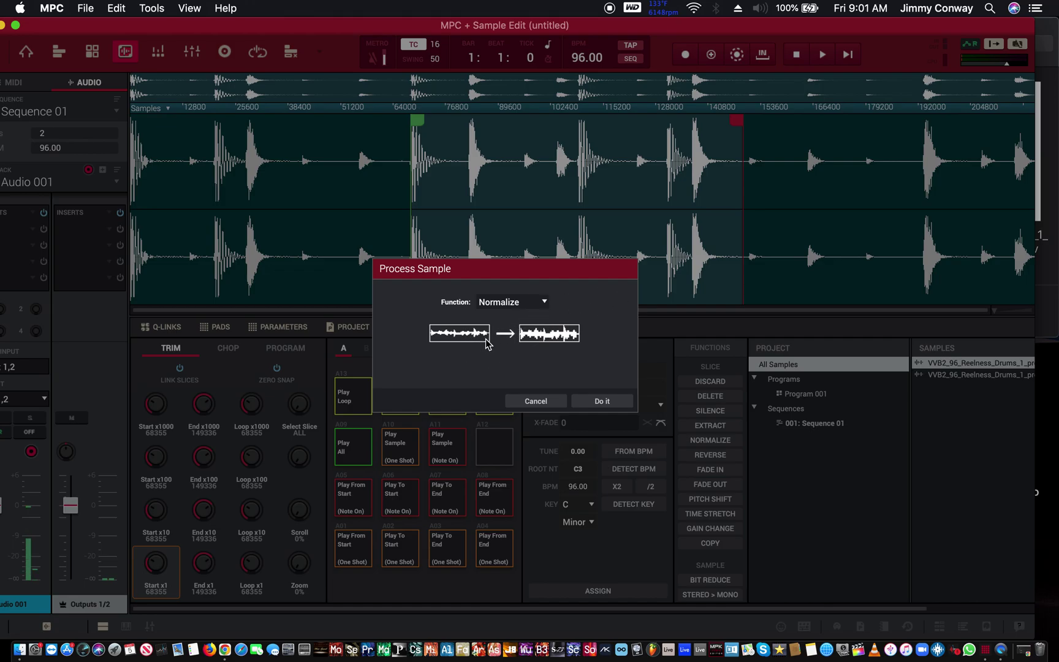
left_click(585, 401)
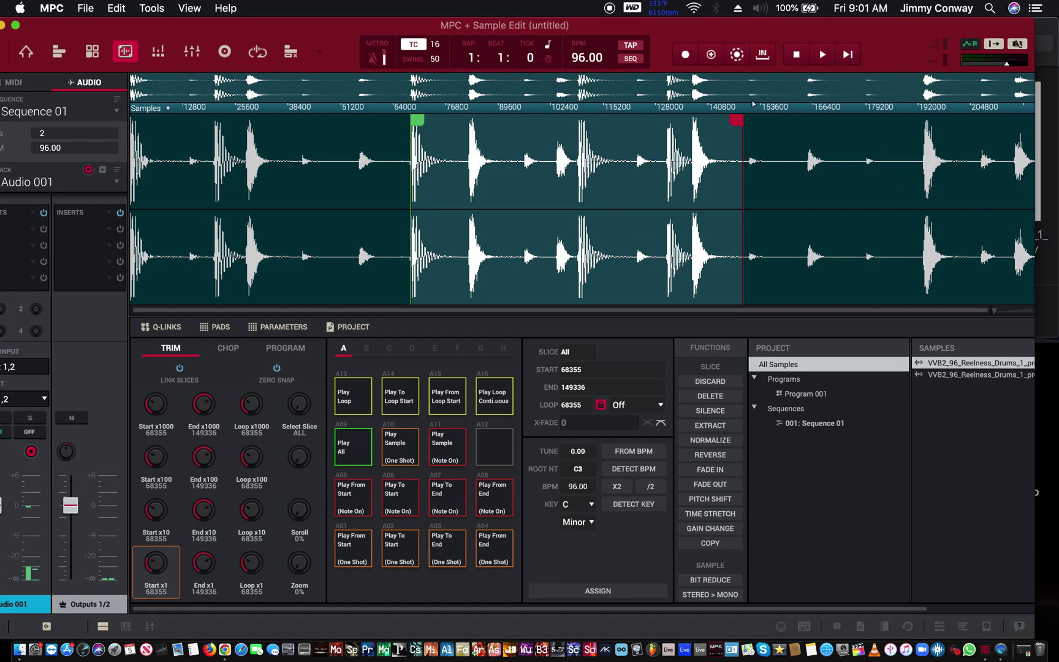
Step: Set the end point to about 193659 and the start point to about 150453, and try normalizing this quiet section
left_click_drag(736, 120, 918, 120)
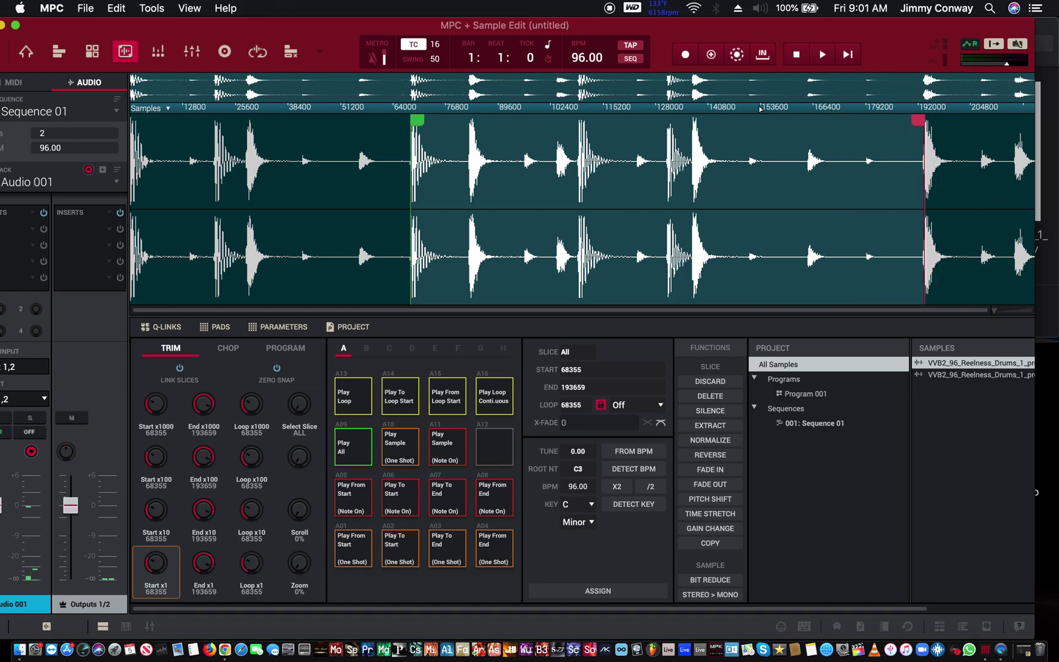
left_click_drag(417, 120, 754, 120)
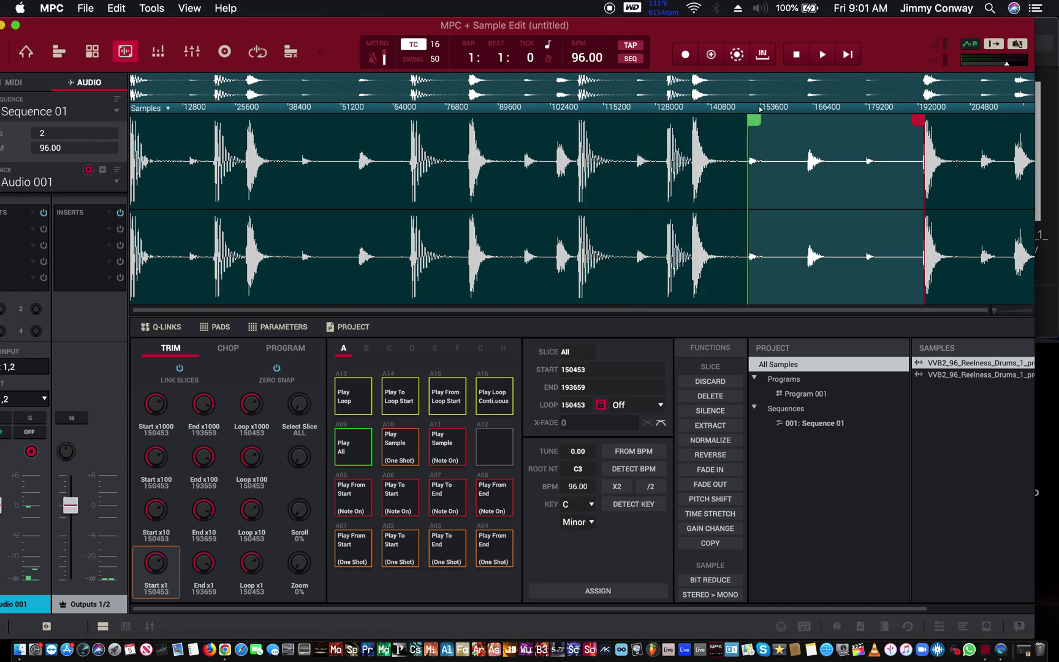
left_click(696, 441)
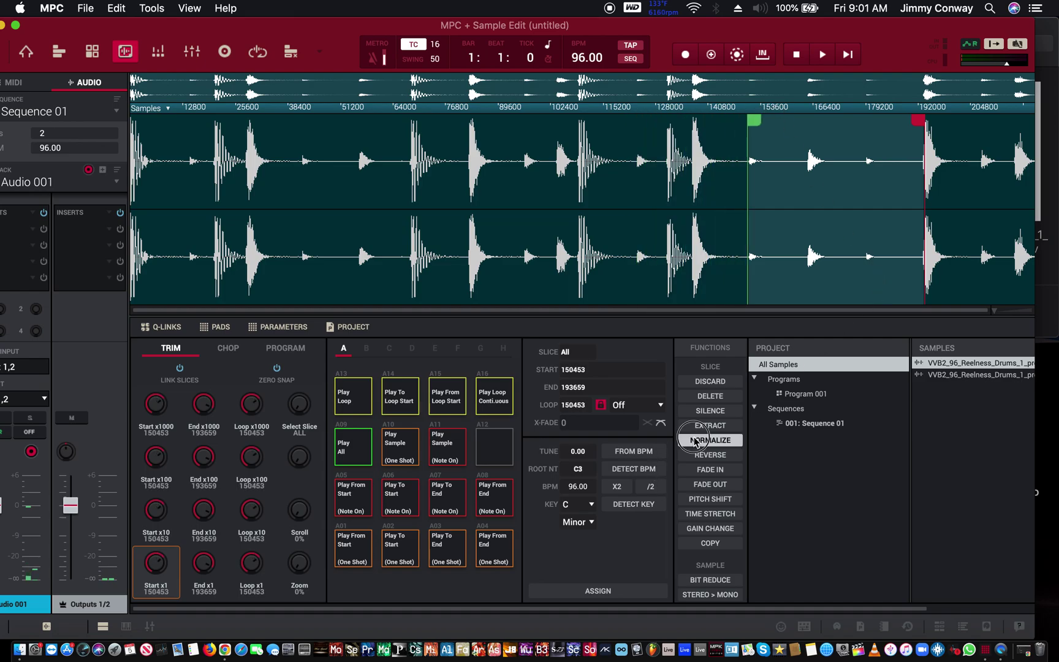
left_click(600, 402)
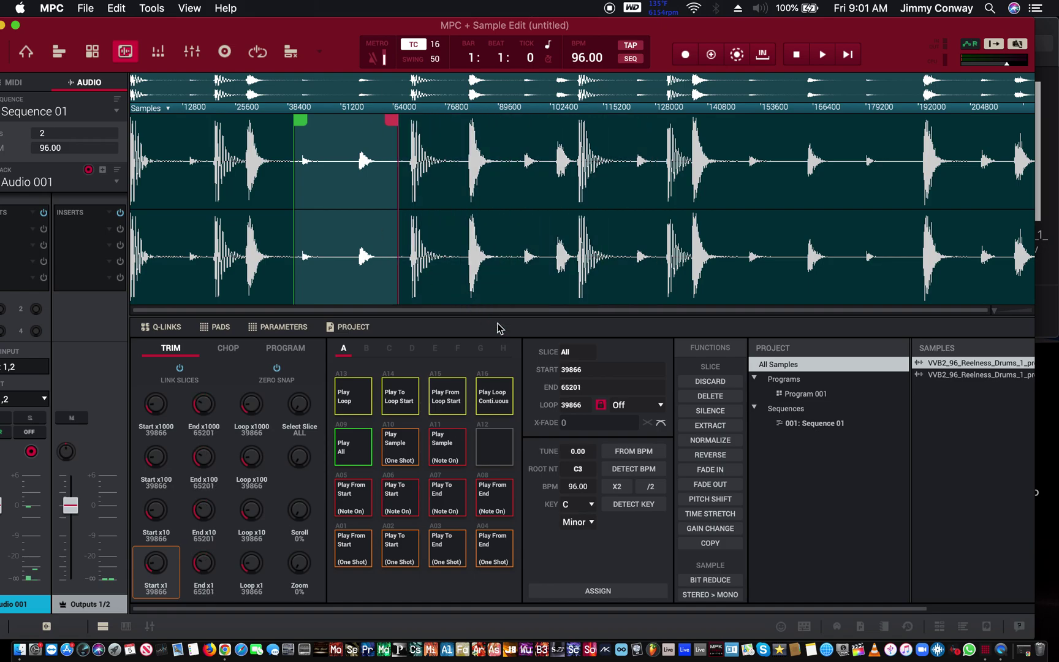
Step: Normalize the quiet hits between start point 39866 and end point 65201
left_click(693, 441)
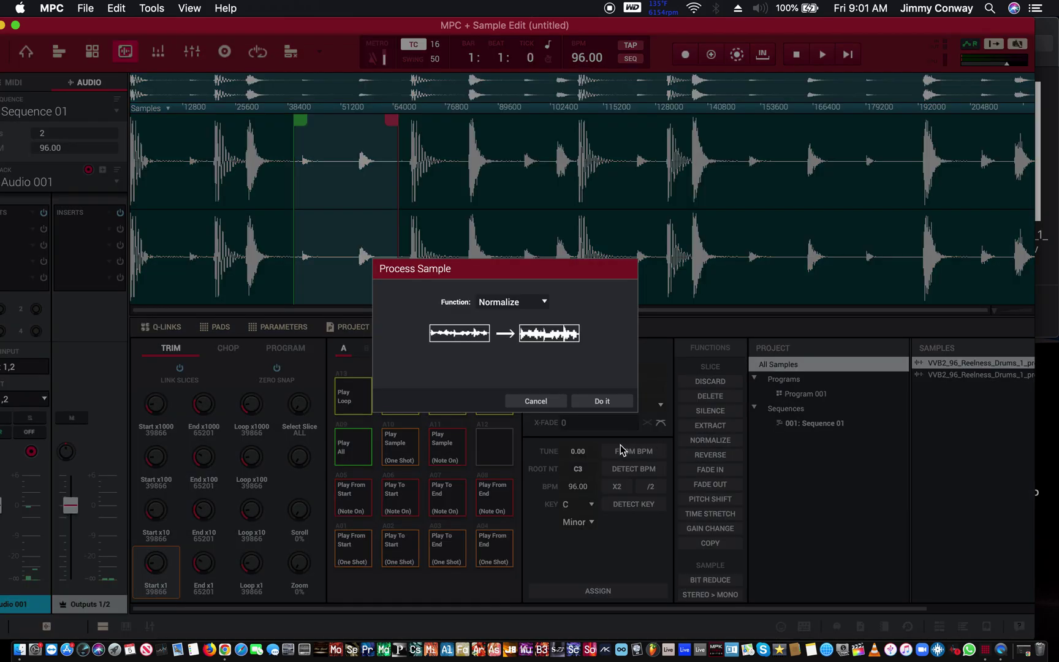
left_click(604, 397)
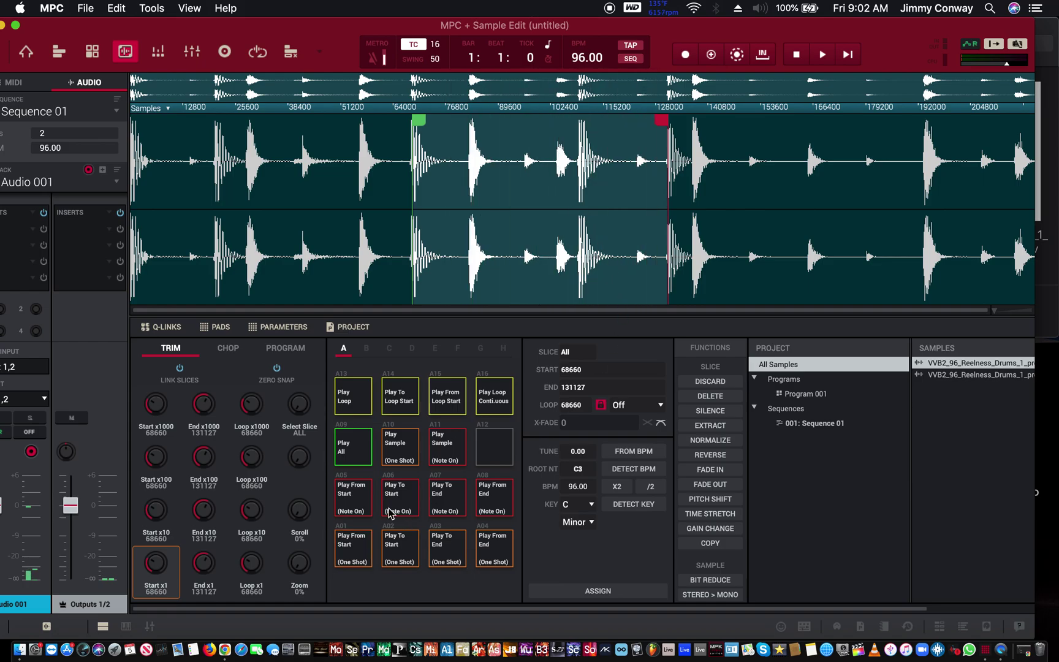
Step: Reverse the section from 68660 to 131127 and undo the reversal
left_click(710, 456)
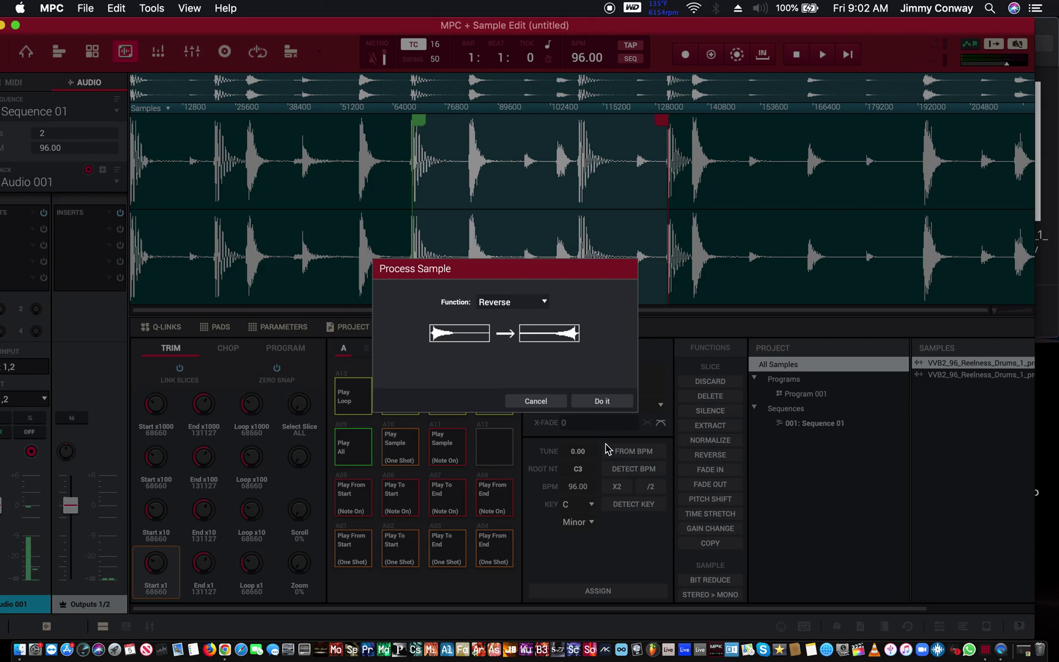
left_click(598, 401)
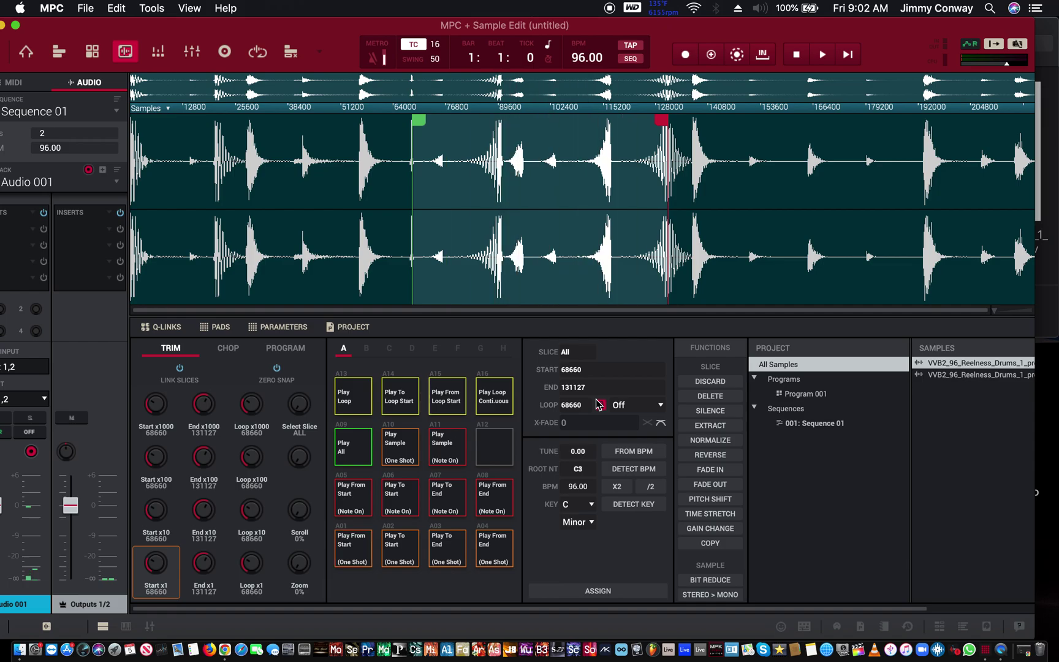
key("super+z")
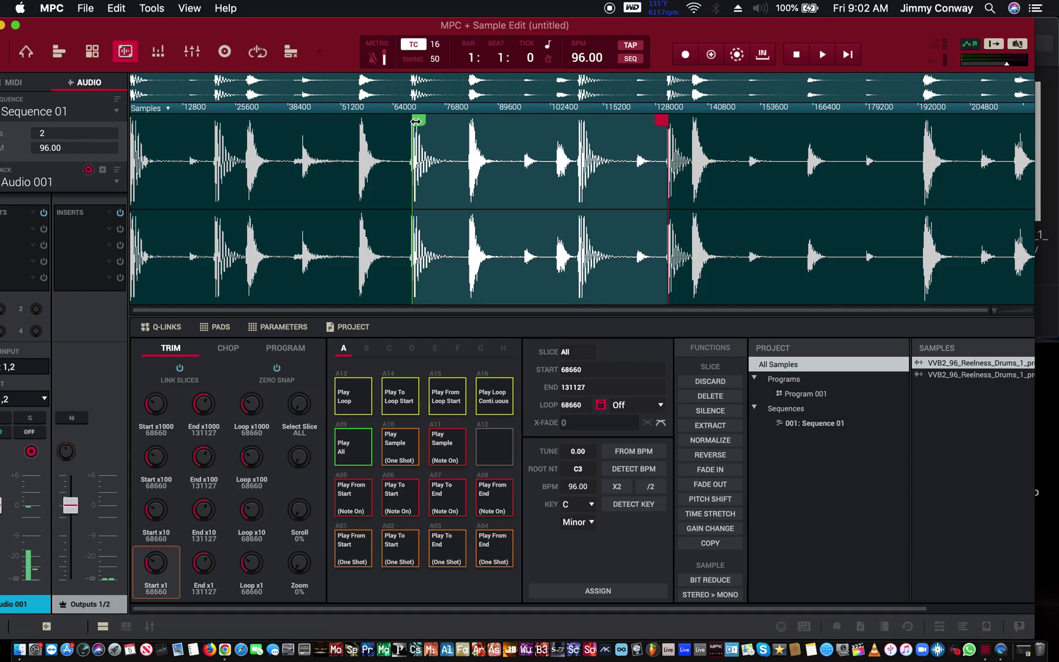
Step: Apply a Linear fade in between start point 68660 and end point 131127, and undo it
left_click(711, 471)
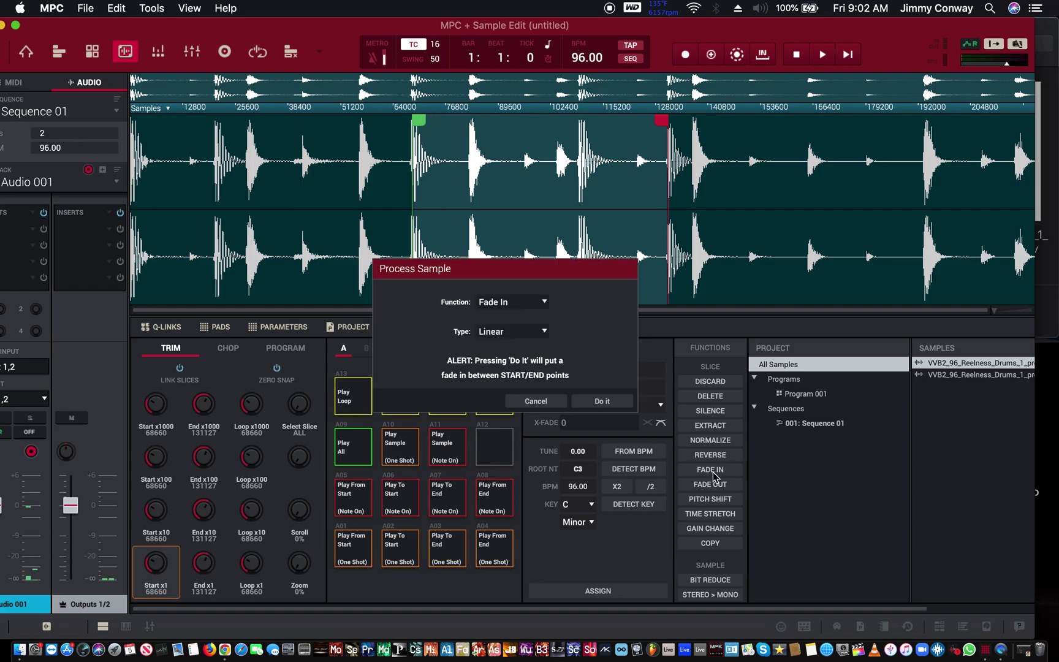
left_click(539, 332)
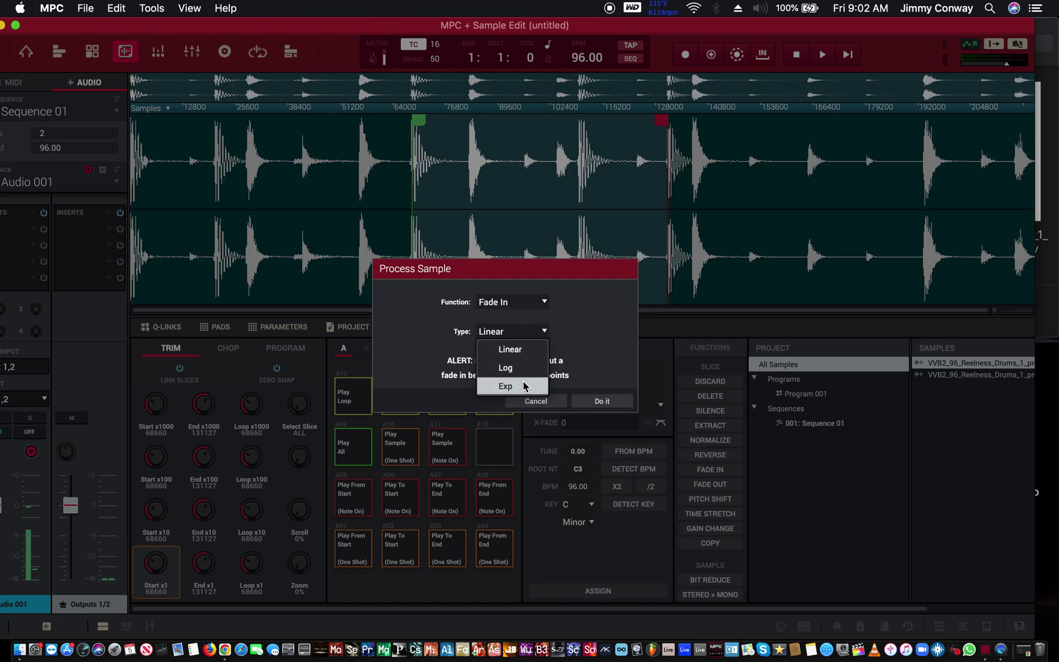
left_click(602, 371)
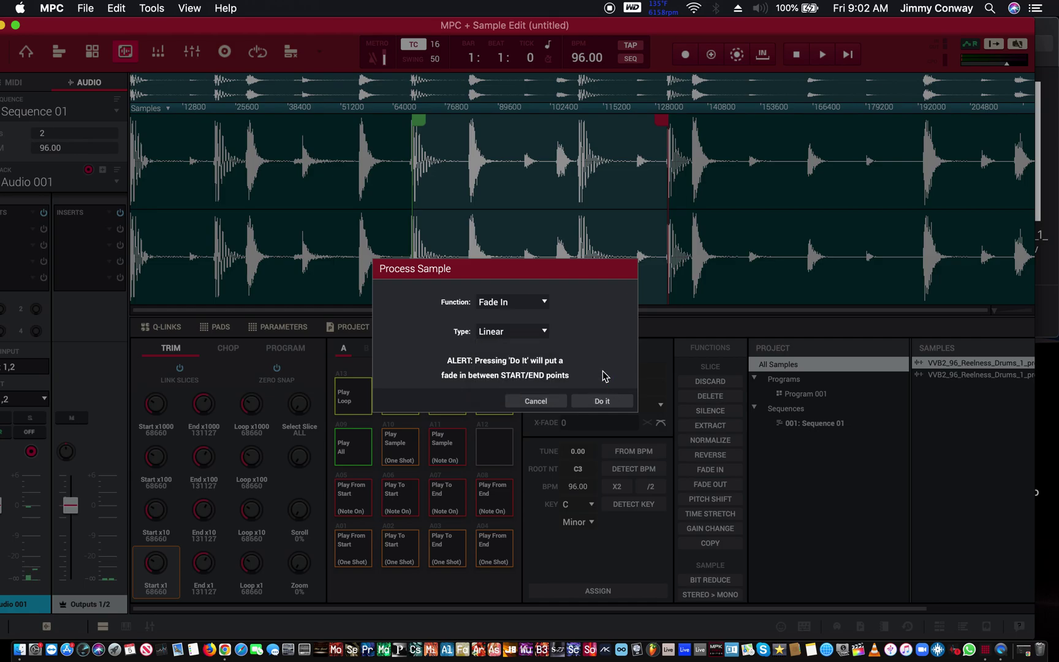
left_click(598, 402)
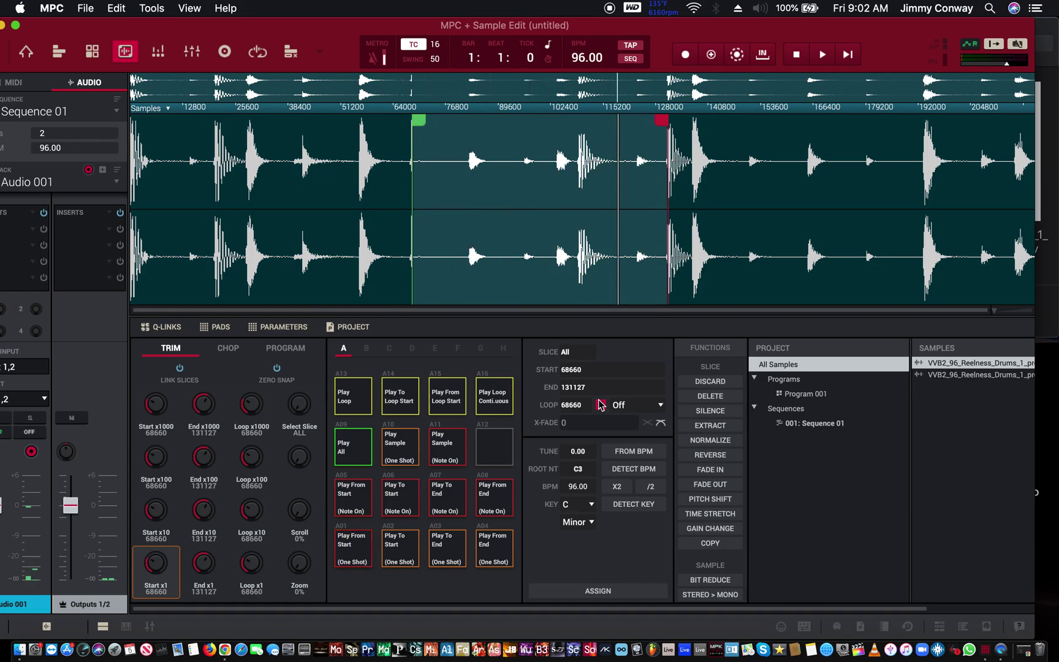
key("super+z")
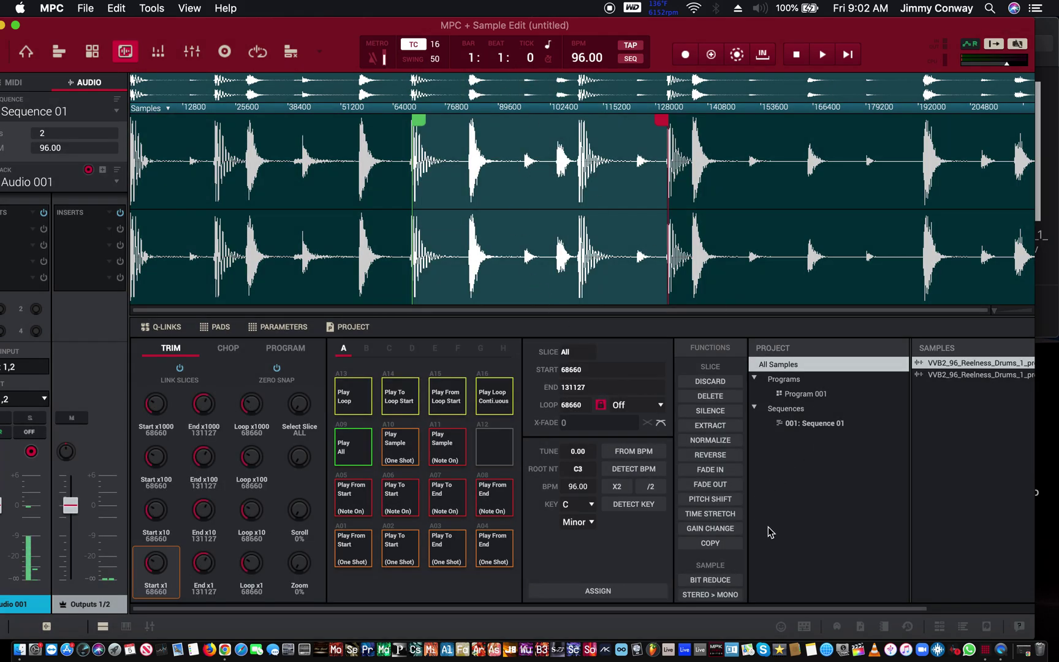
Step: Apply an Exp fade out between the same start and end points, play it back, and undo it
left_click(709, 483)
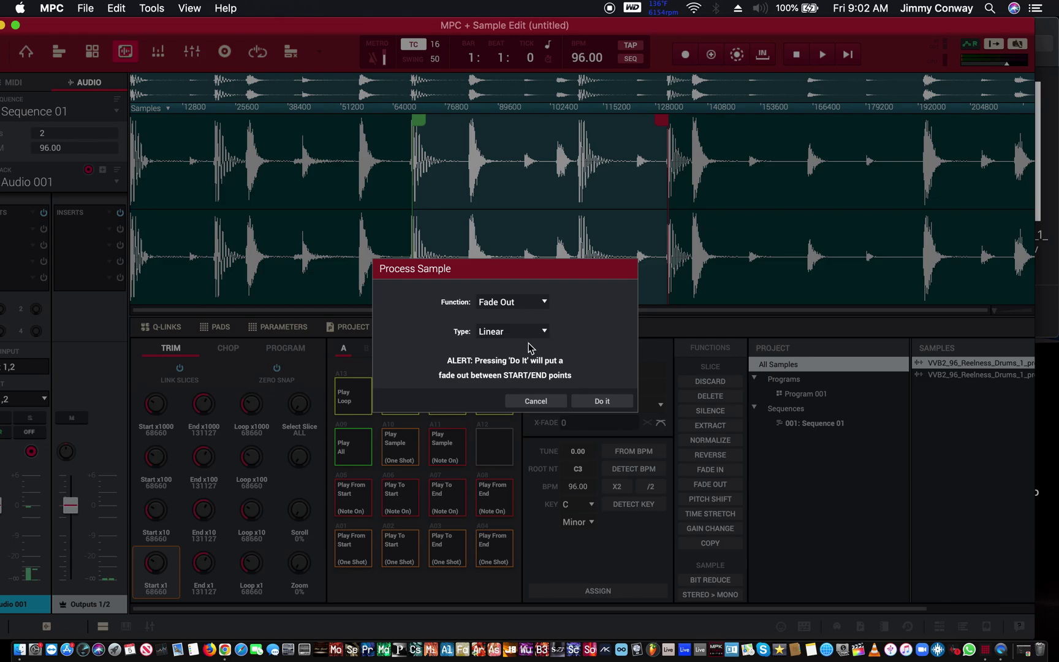
left_click(515, 331)
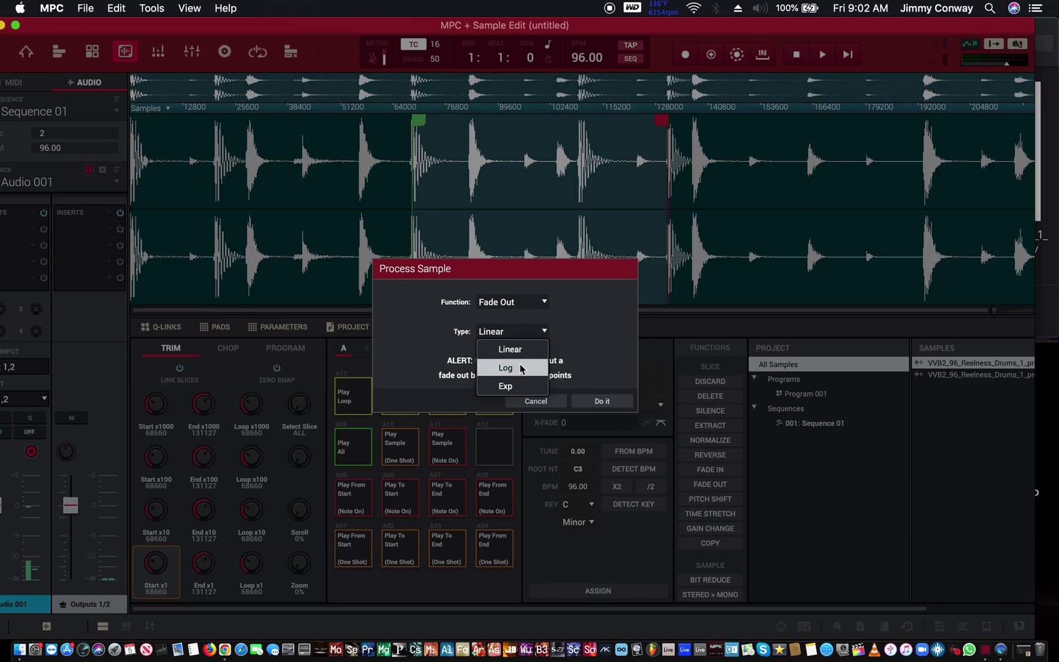
left_click(517, 386)
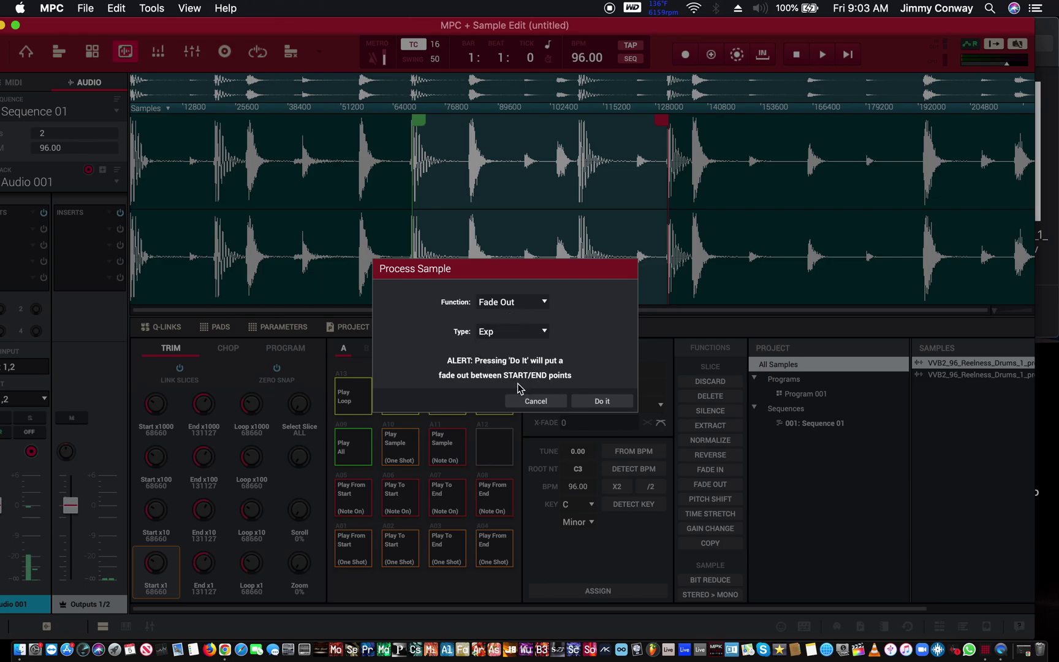
left_click(616, 403)
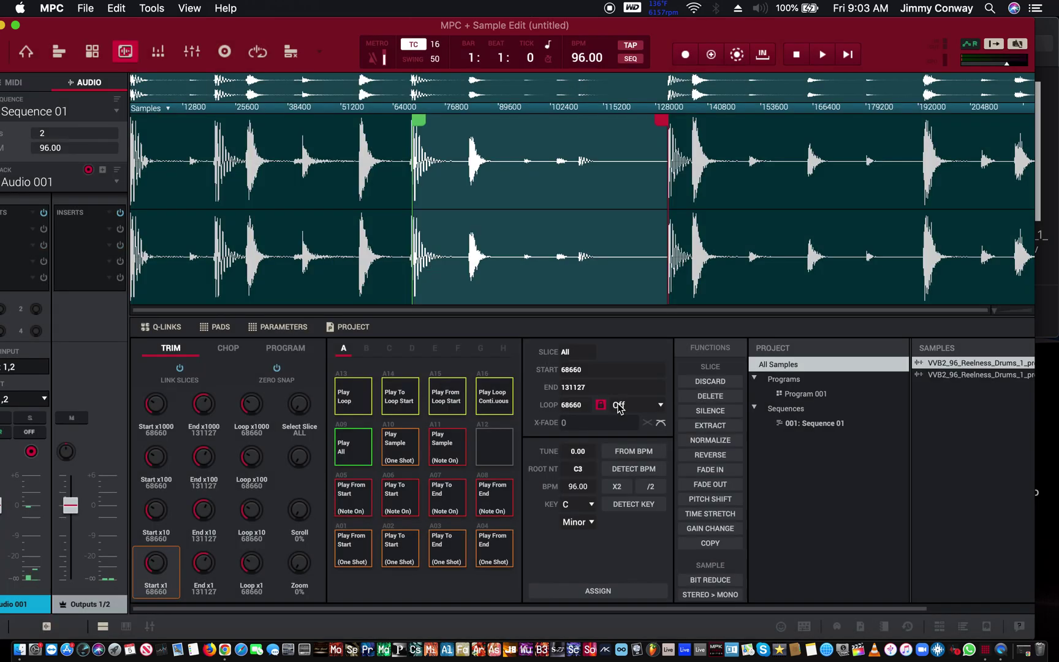
key("z")
key("z")
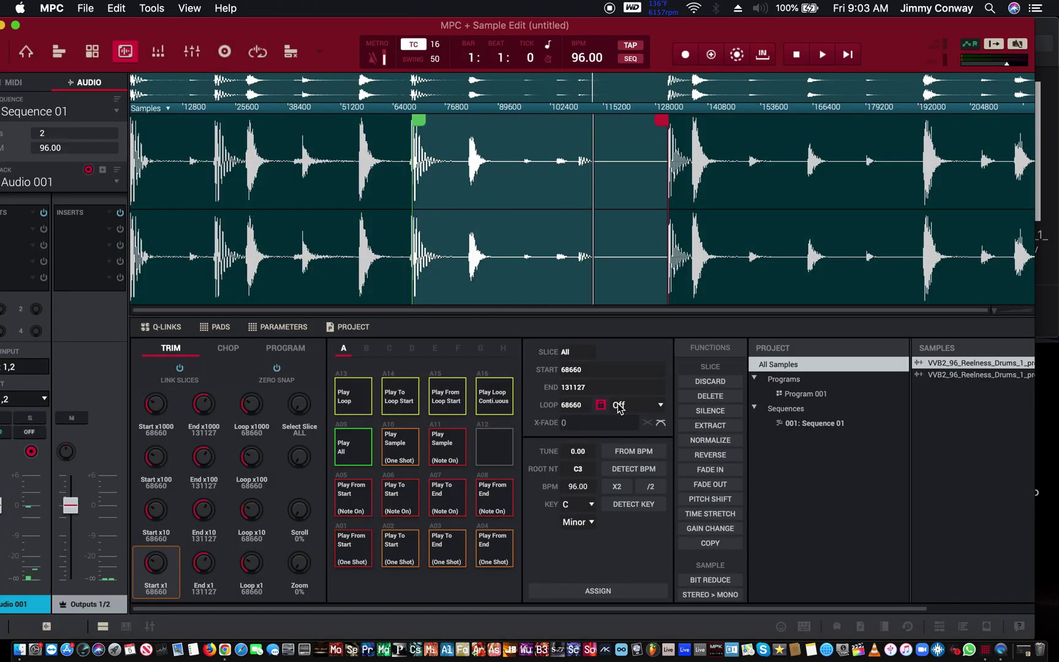
key("z")
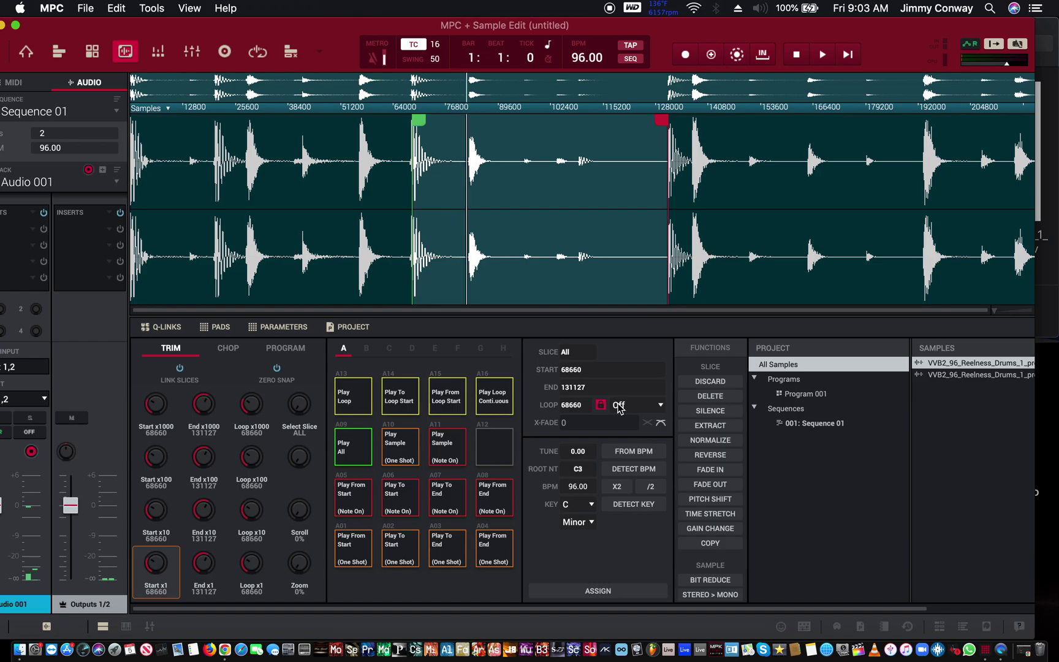
key("super+z")
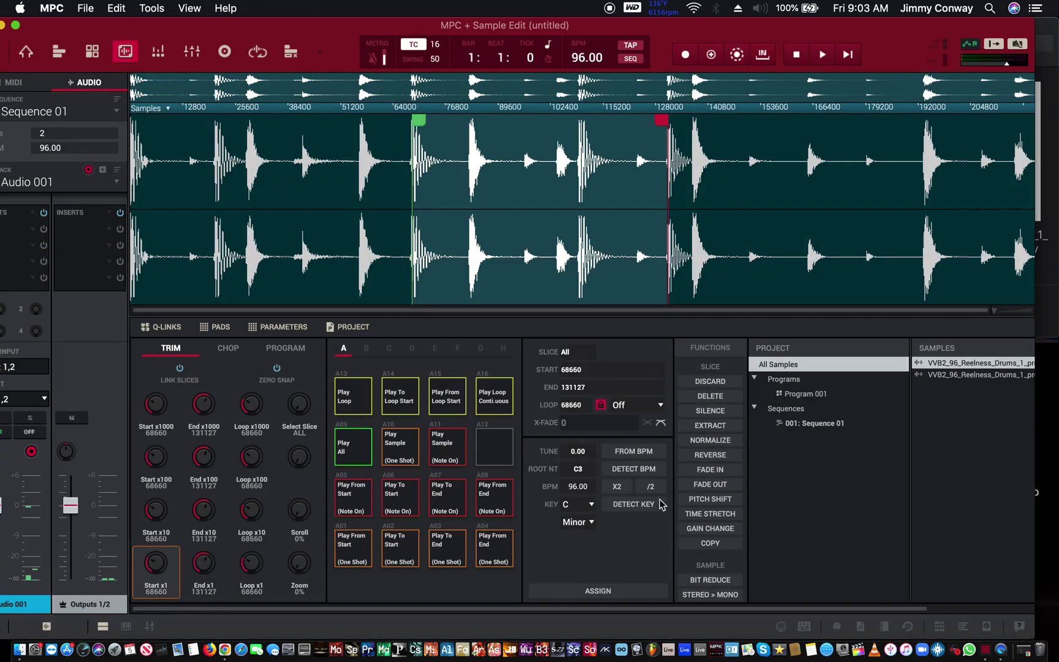
Step: Apply Pitch Shift to the drum sample with a pitch of 1.00
left_click(697, 502)
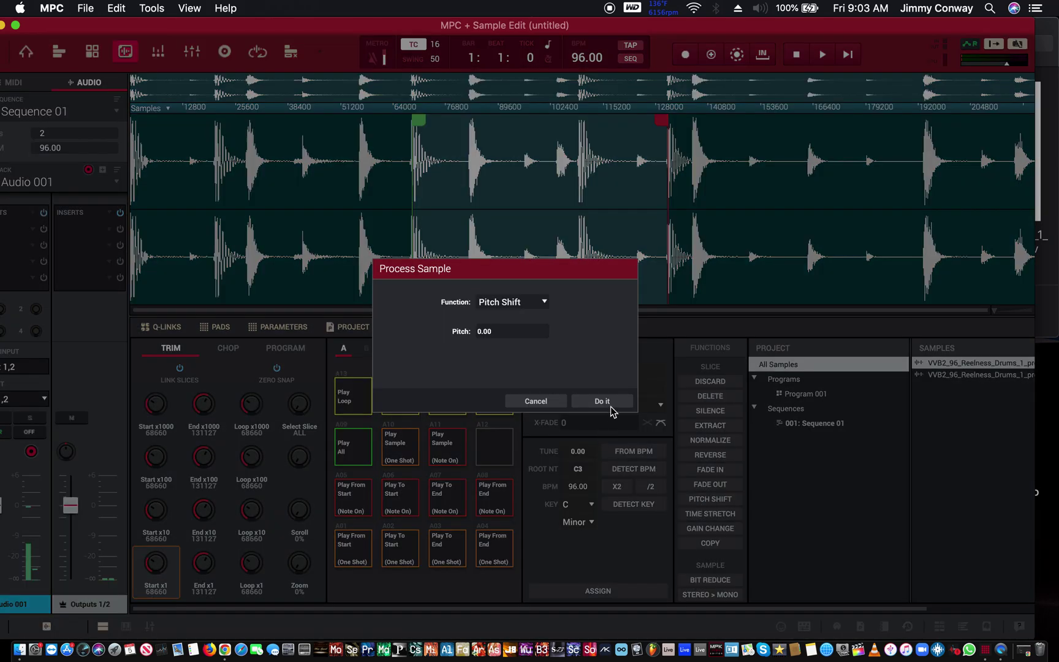
double_click(477, 331)
type("1")
key("Return")
left_click(599, 402)
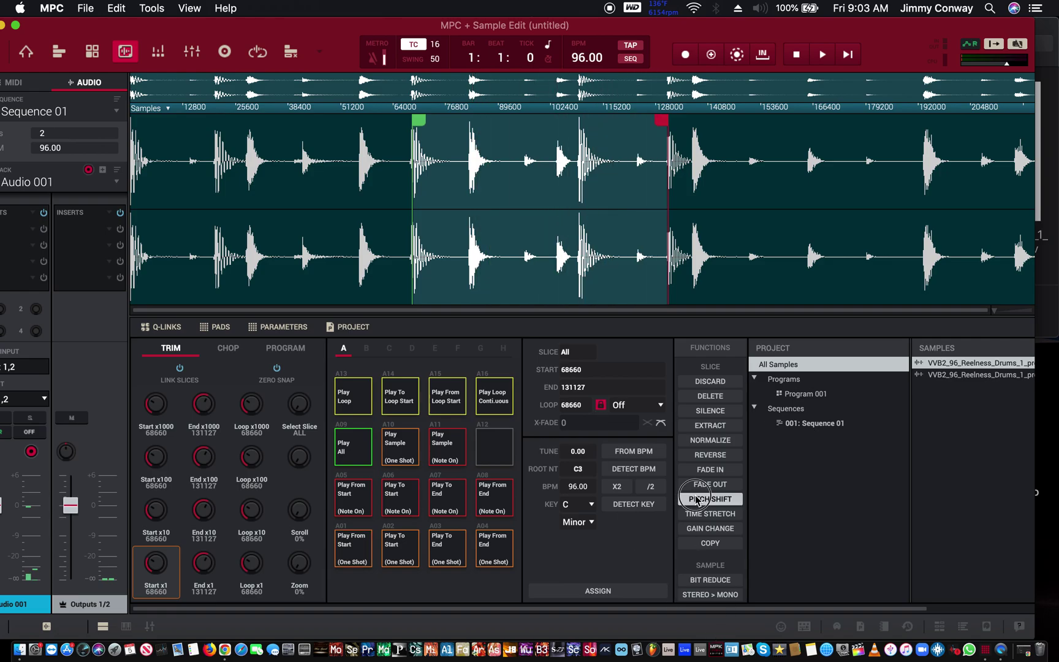
Step: Try a second Pitch Shift with a different pitch value, and undo it
left_click(711, 498)
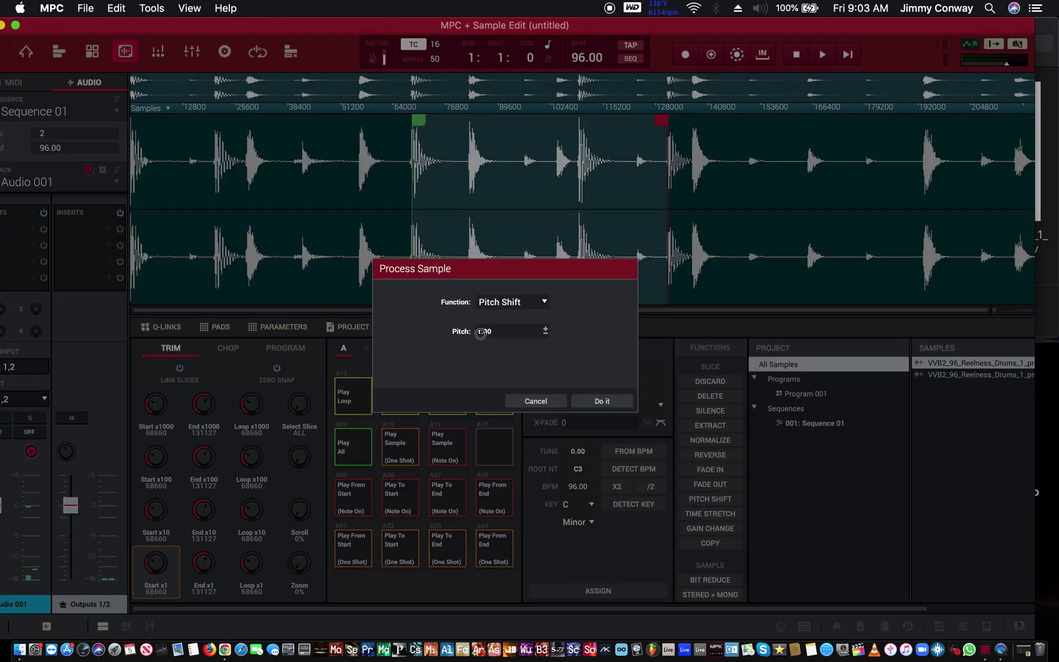
left_click_drag(483, 333, 428, 287)
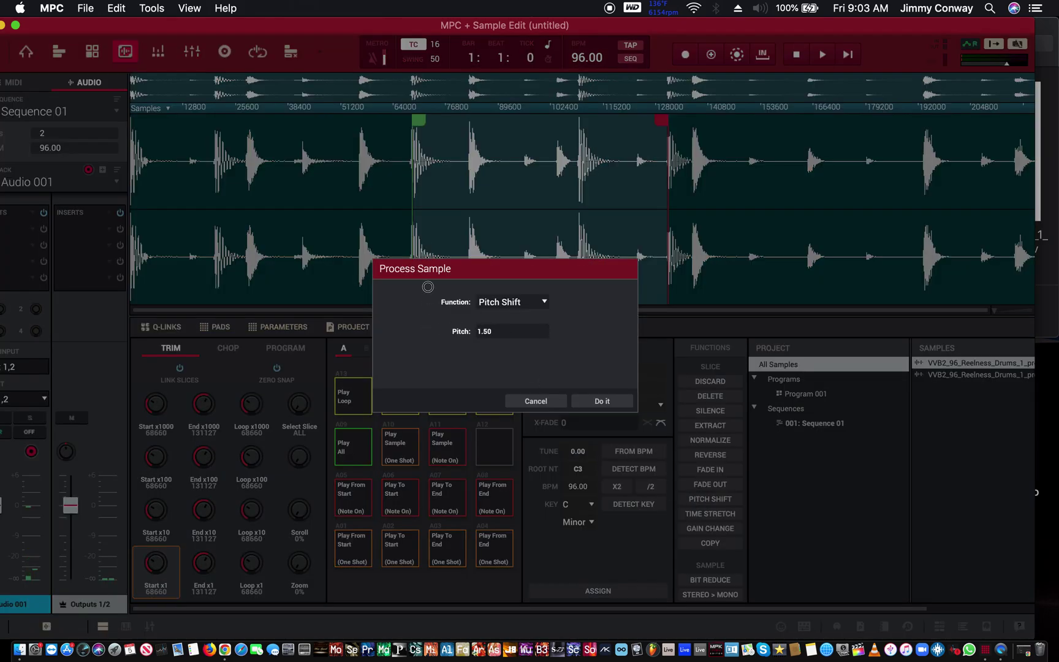
double_click(479, 332)
left_click(587, 401)
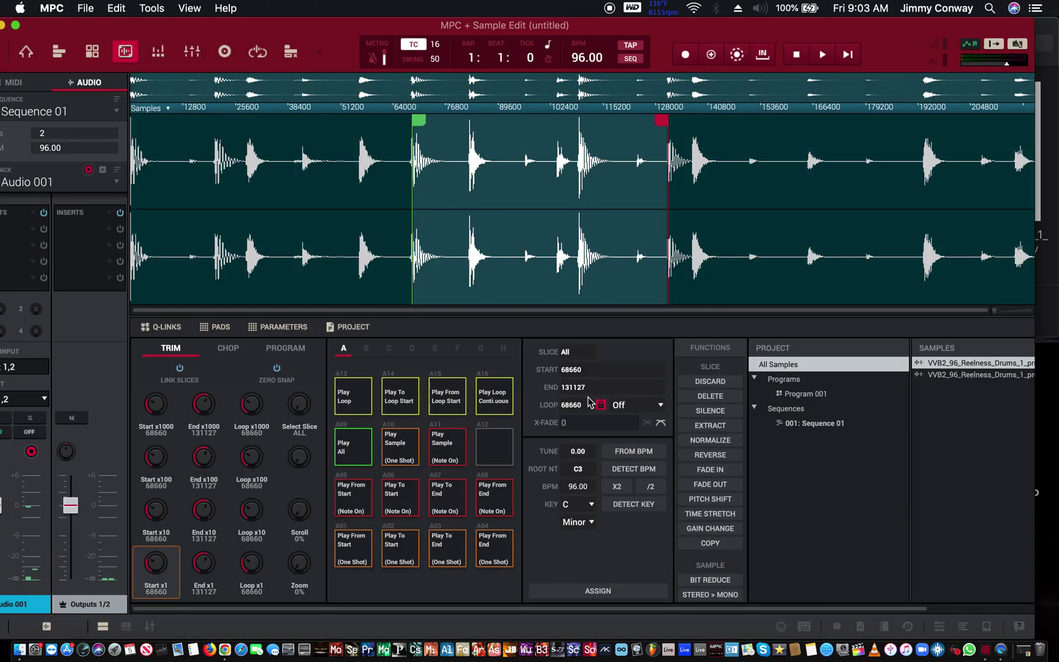
key("z")
key("z")
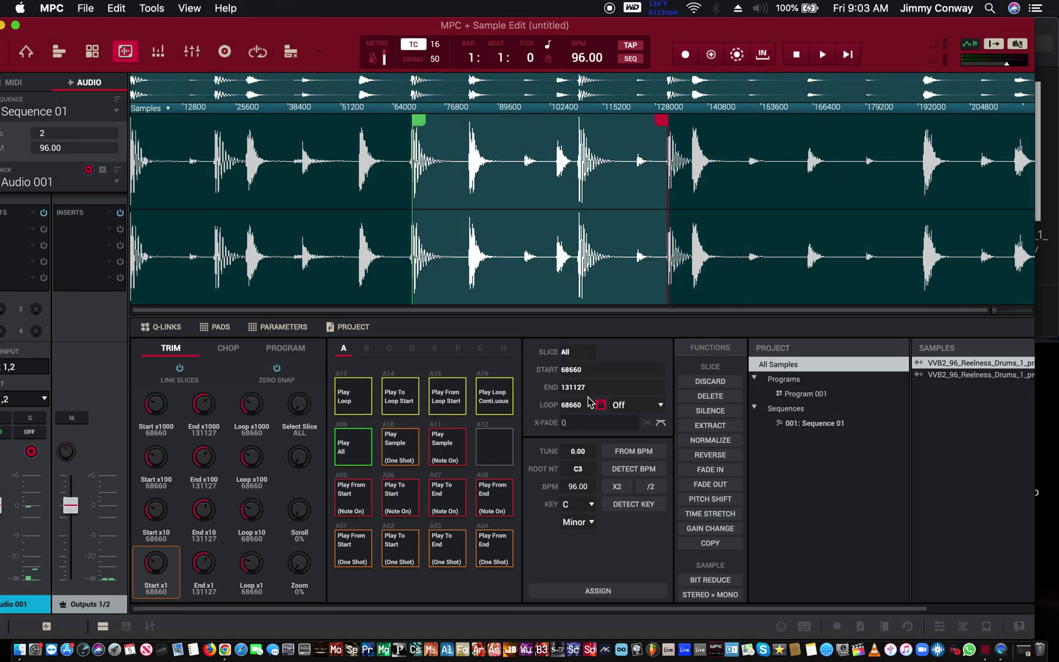
Step: Back out of time-stretching the section, extend the range to the full sample from 0 to 220499, and play it
left_click(706, 514)
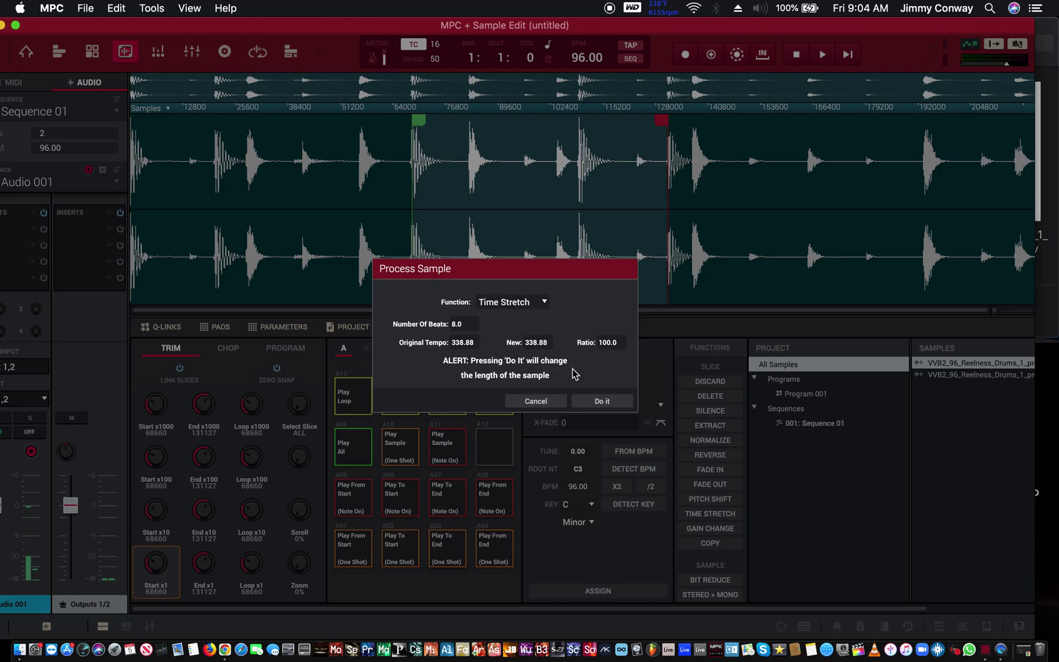
left_click(536, 402)
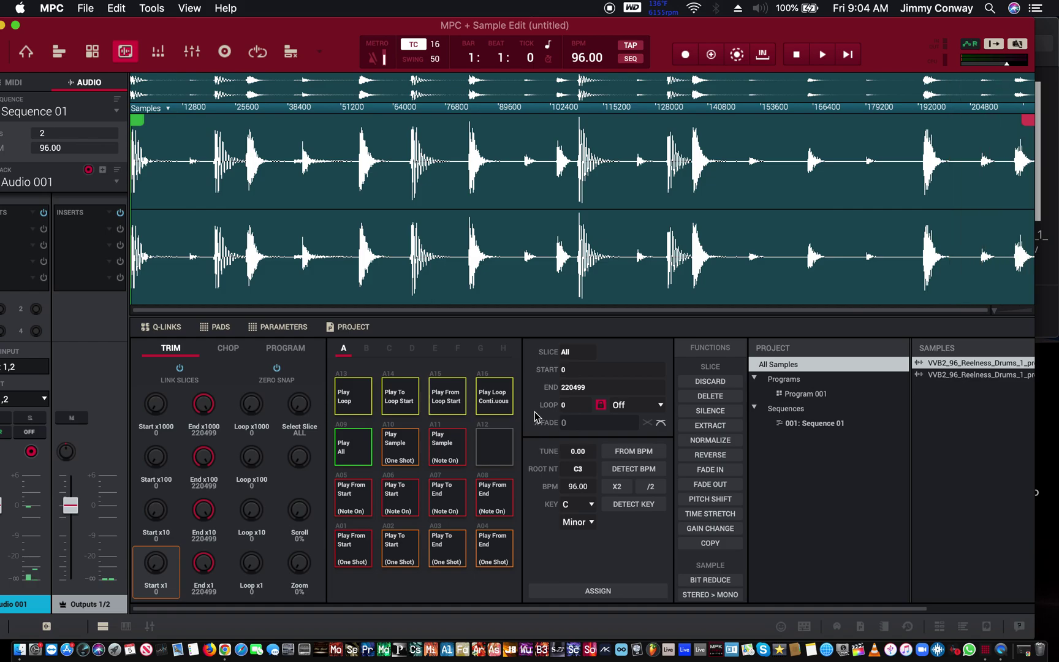
key("z")
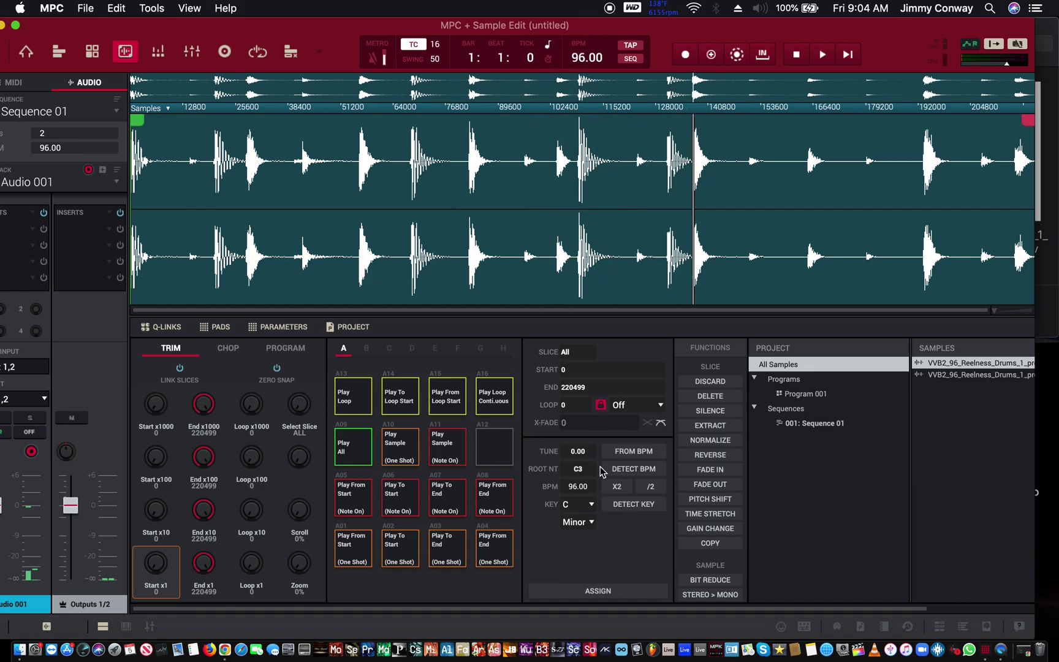
key("super+z")
key("super+z")
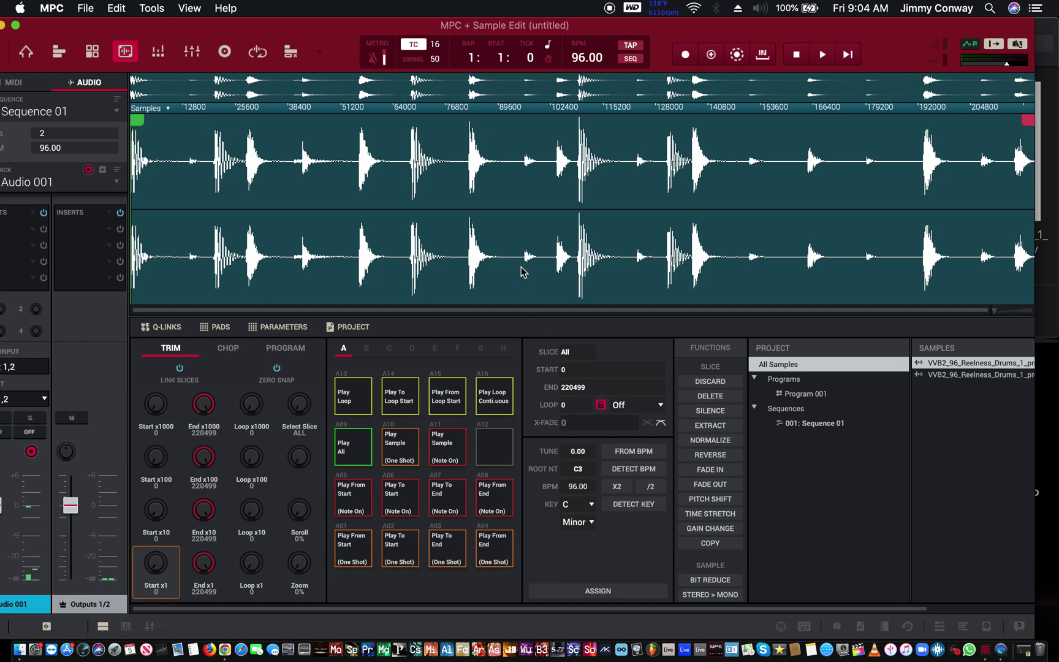
Step: Time-stretch the full 8-beat sample to a faster new tempo, and undo the stretch
left_click(711, 514)
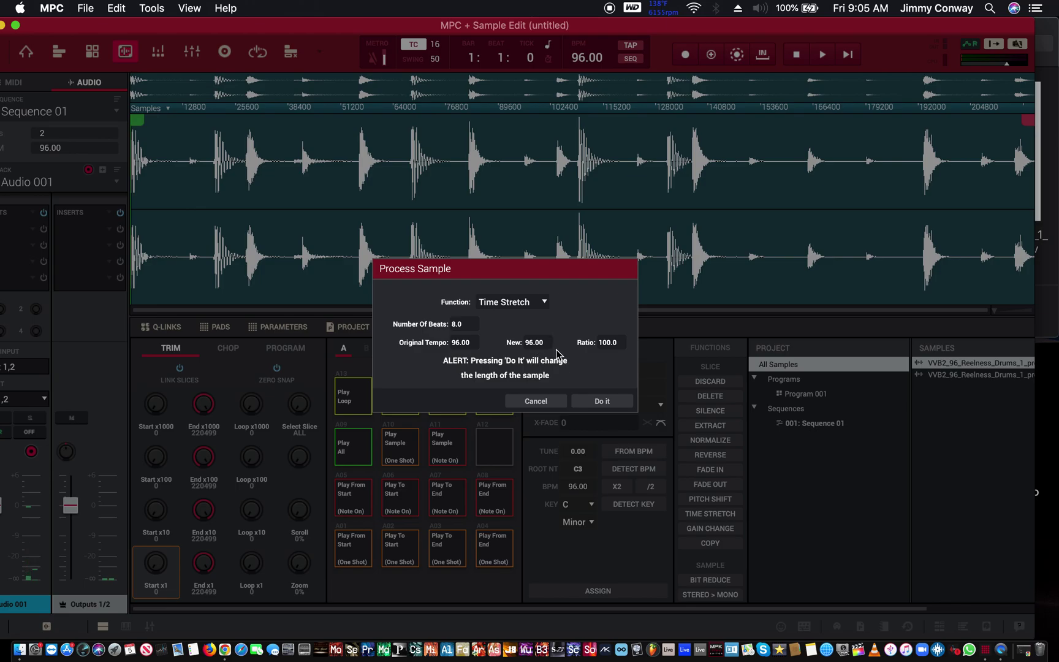
left_click_drag(522, 344, 438, 336)
double_click(524, 336)
left_click_drag(546, 342, 524, 342)
type("100")
left_click(597, 402)
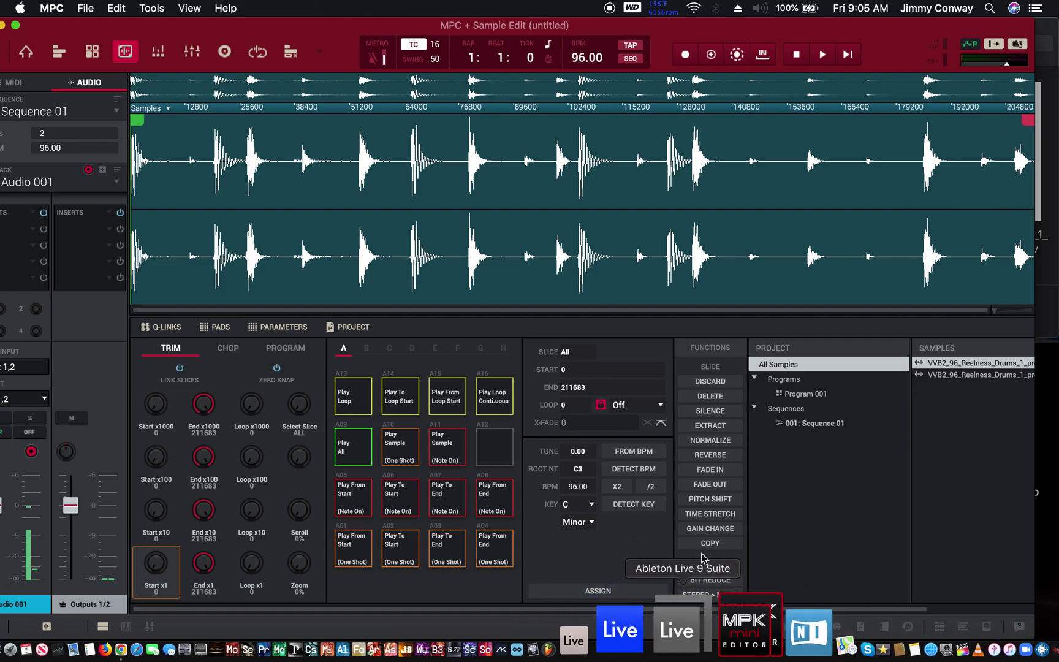
key("super+z")
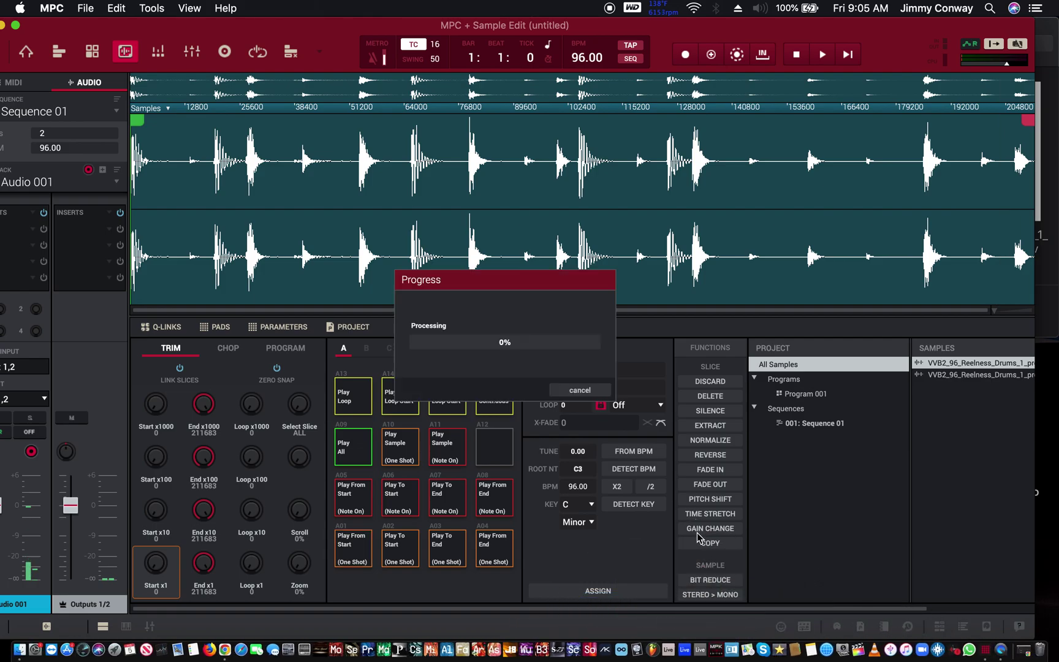
Step: Set the start point to about 40144 and the end point to about 66437, and apply a gain change of -5 to that section
left_click(712, 529)
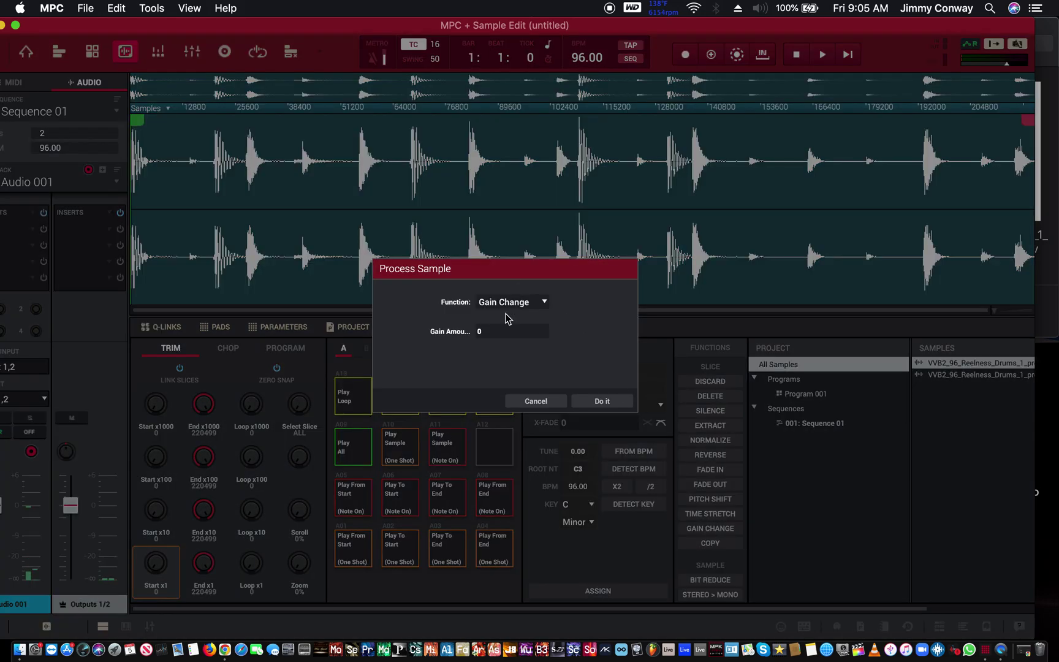
left_click(532, 400)
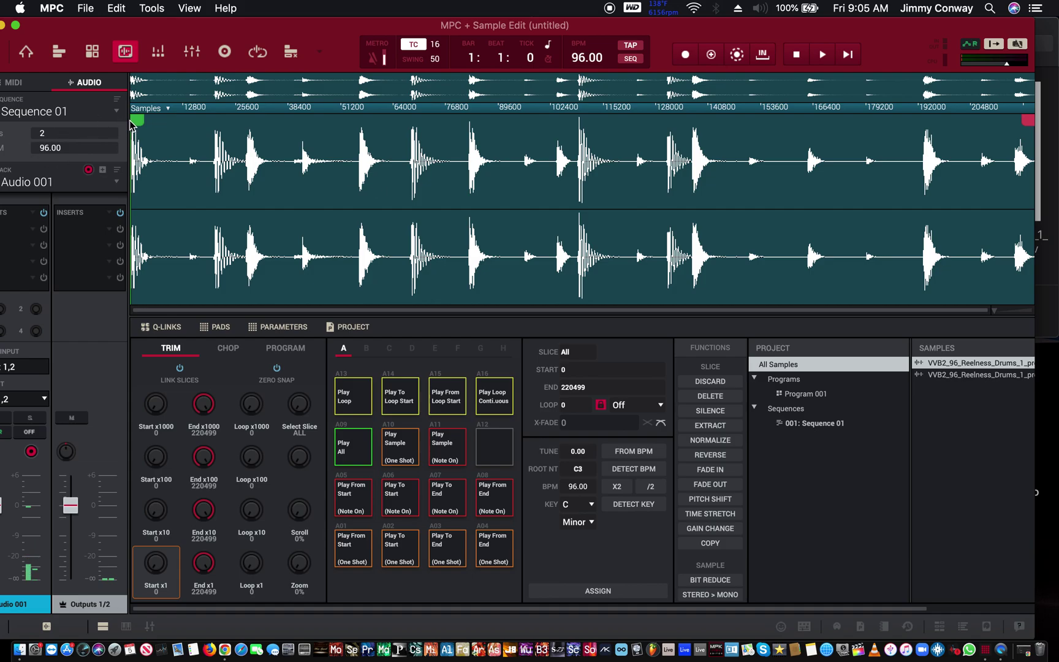
mouse_move(135, 120)
left_mouse_down()
mouse_move(355, 127)
mouse_move(299, 128)
left_mouse_up()
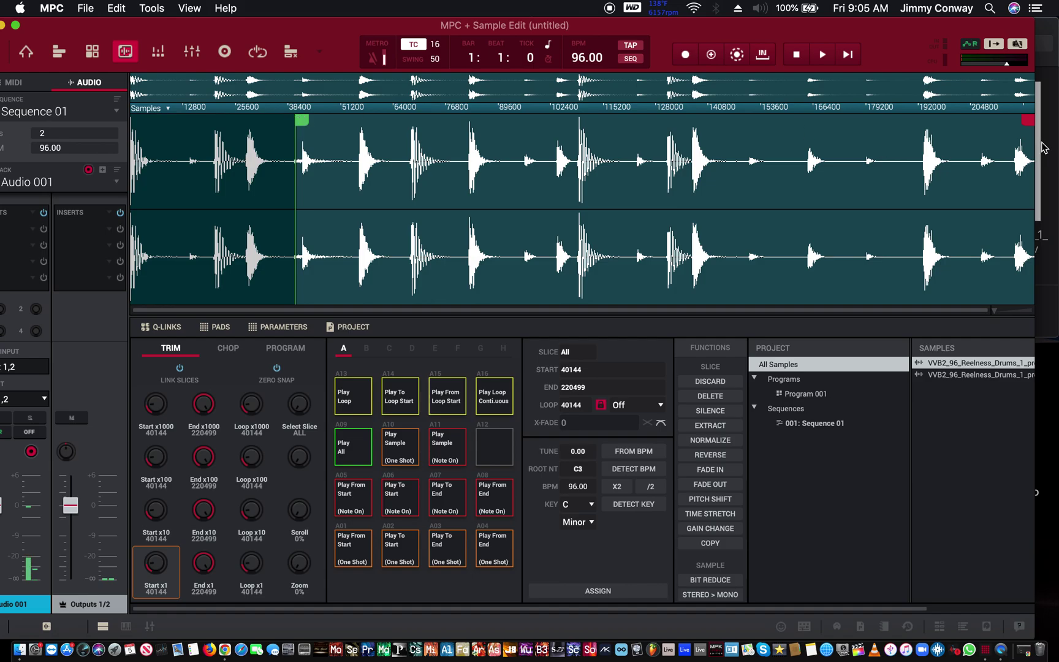
mouse_move(1029, 119)
left_mouse_down()
mouse_move(222, 135)
mouse_move(279, 125)
mouse_move(374, 145)
mouse_move(398, 138)
mouse_move(395, 152)
left_mouse_up()
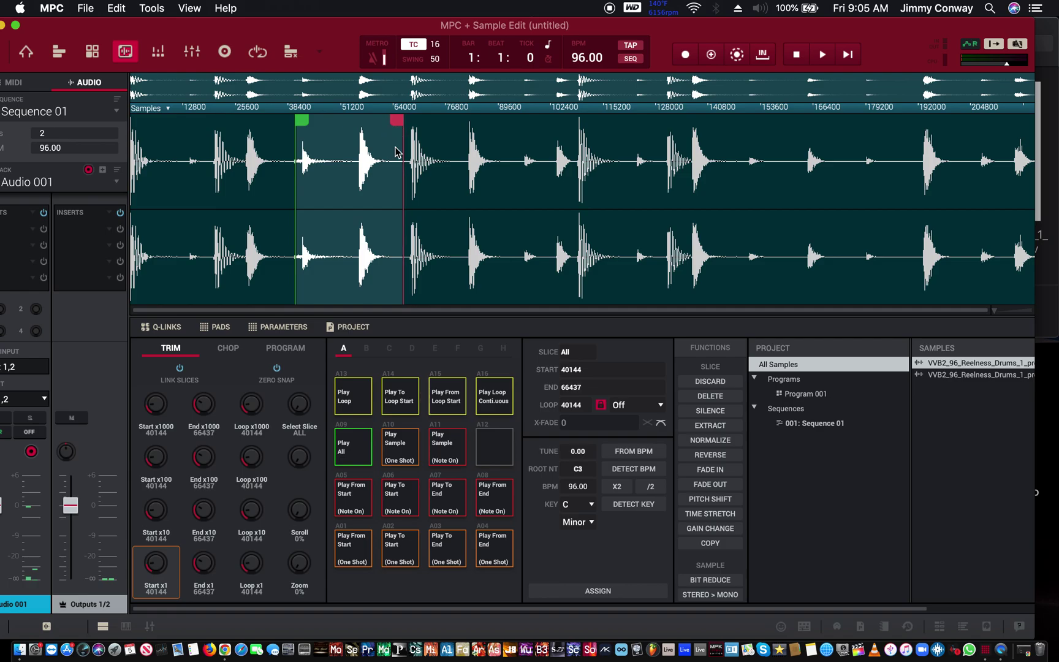
left_click(719, 528)
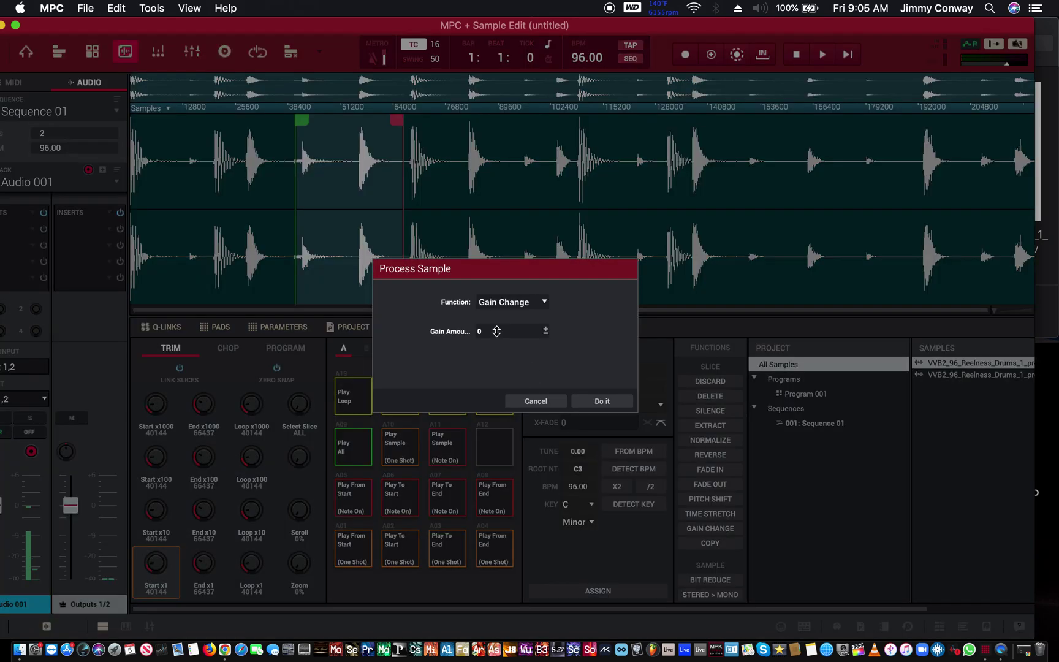
left_click_drag(491, 329, 490, 346)
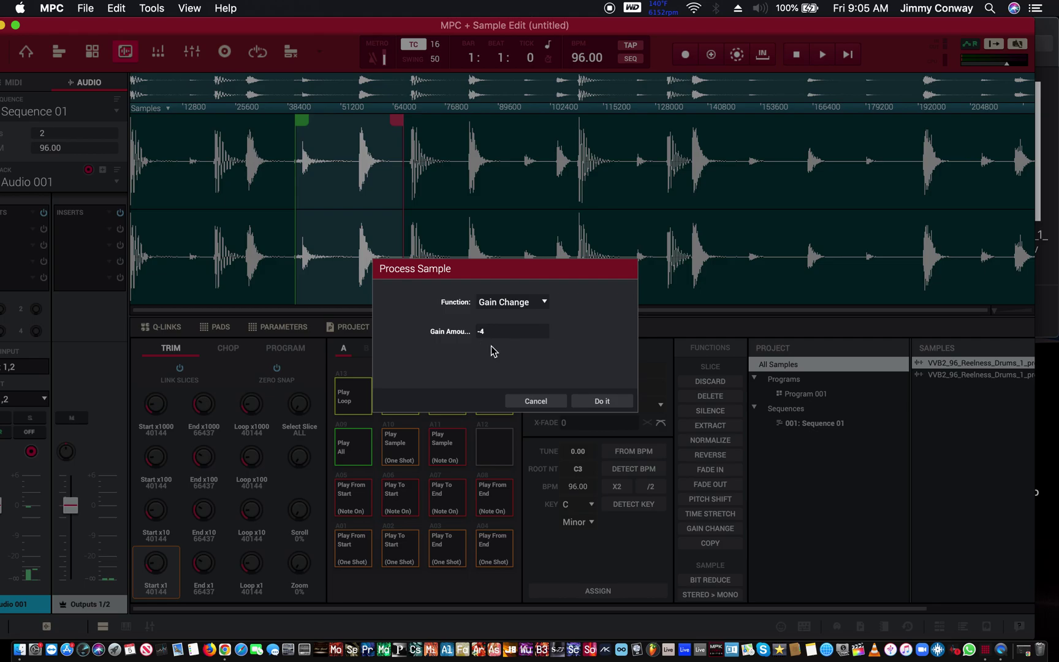
left_click(609, 401)
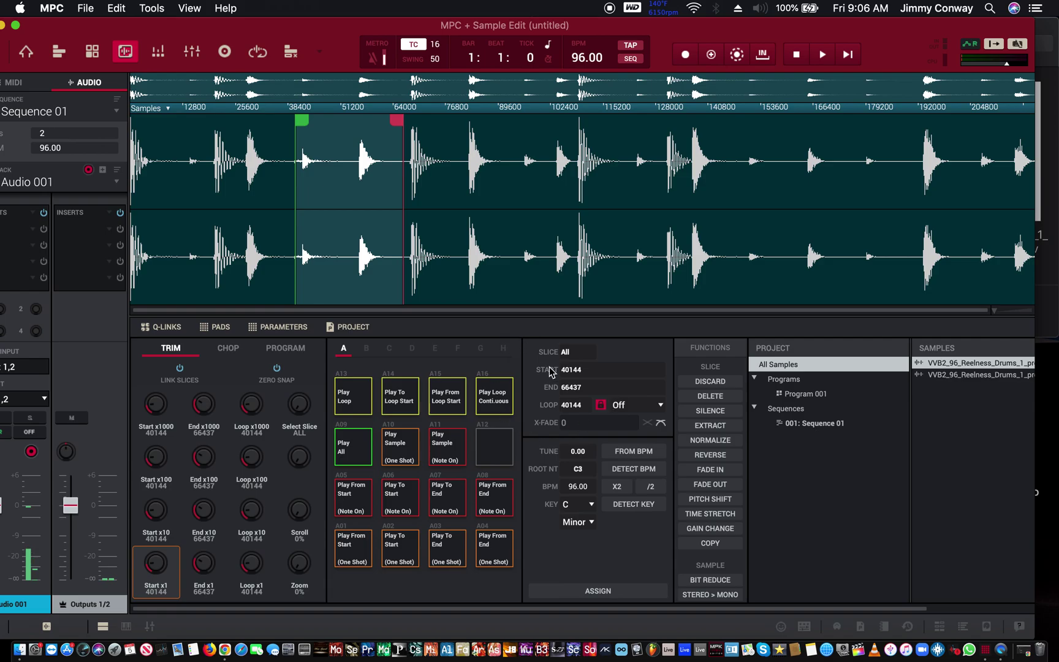
Step: Lower the gain of the same two-hit section a second time with an adjusted gain amount
left_click(708, 530)
left_click_drag(494, 329, 479, 331)
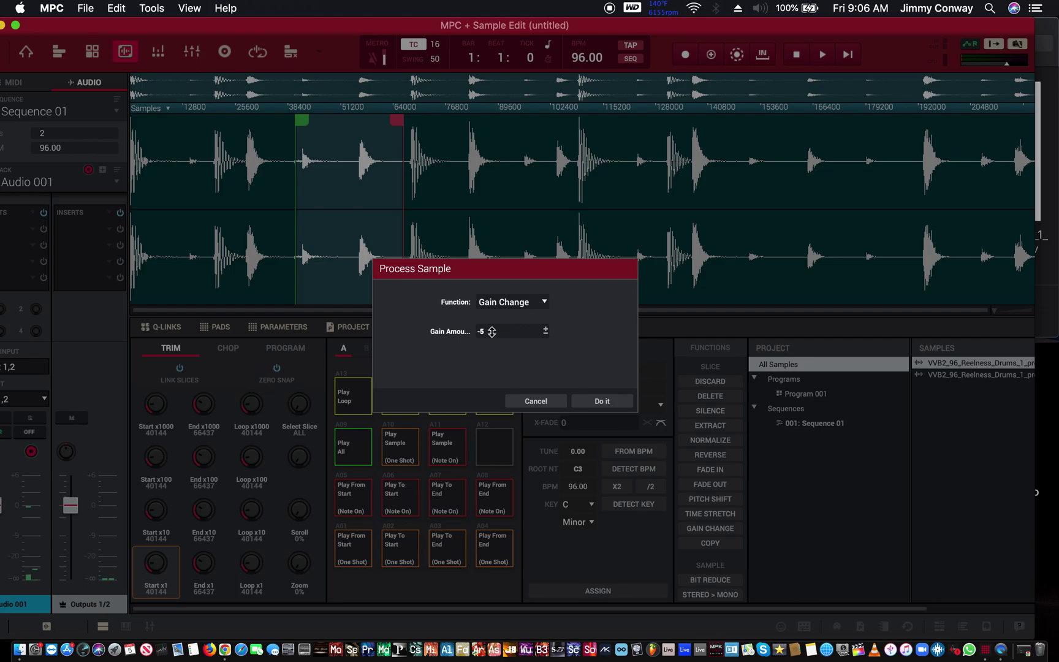
left_click_drag(499, 329, 501, 322)
left_click(585, 401)
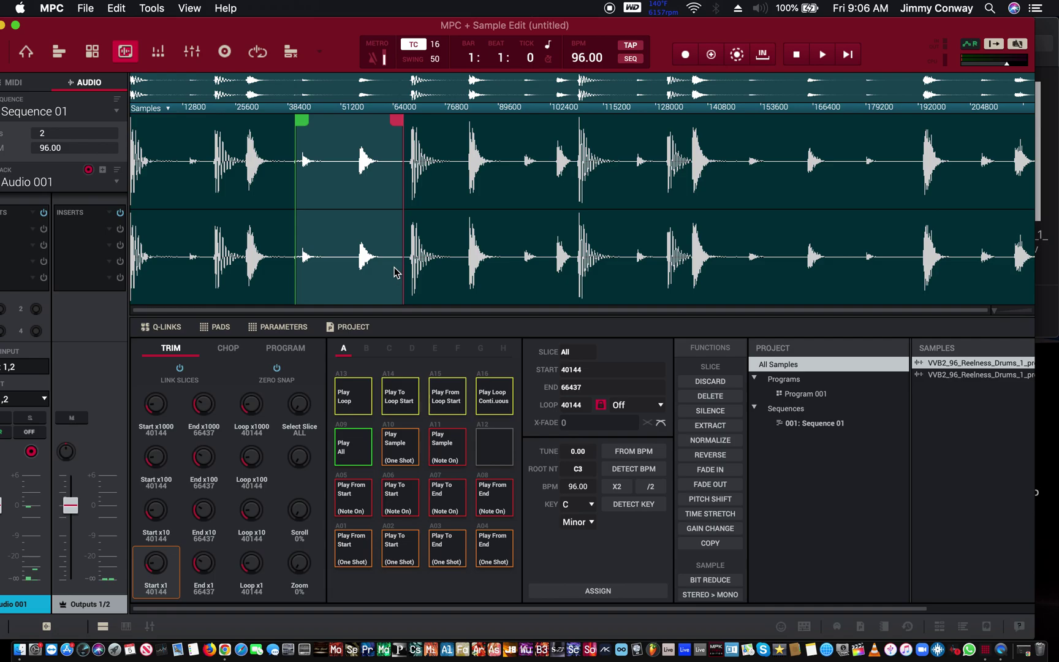
Step: Play the gain-reduced two-hit section repeatedly from its start point to hear the level change
key("z")
key("z")
key("z")
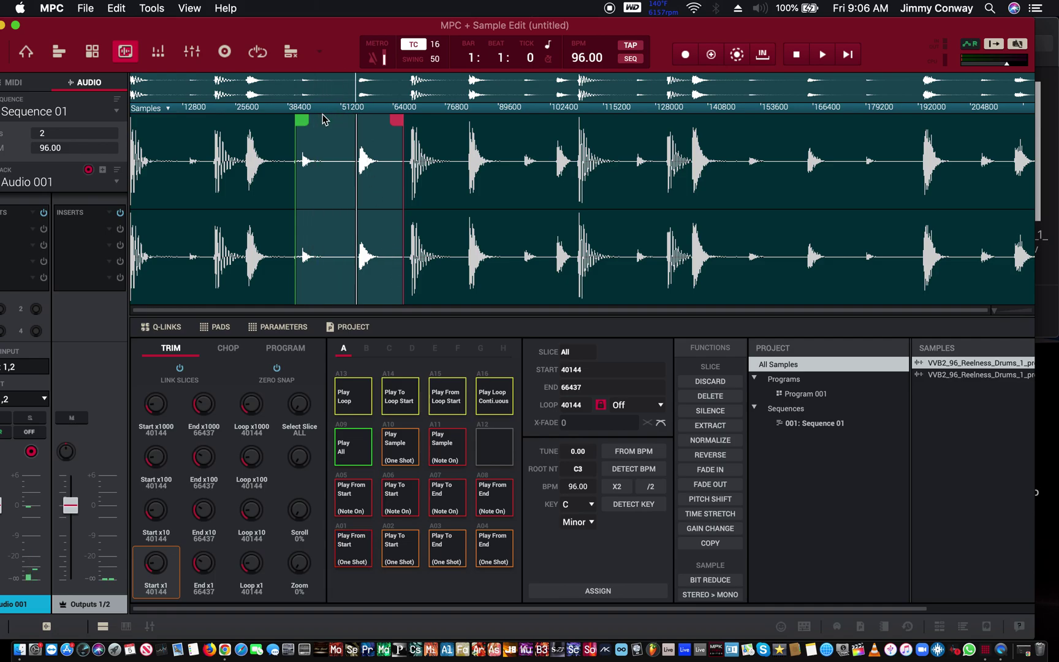
key("z")
key("z")
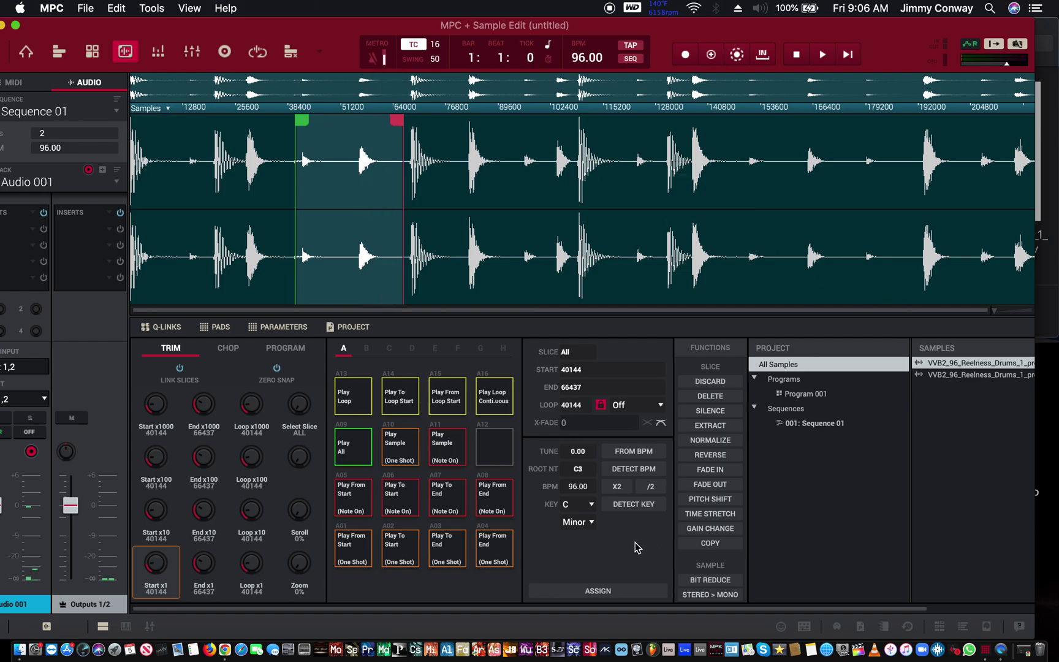
key("z")
key("z")
key("z")
key("z")
Step: Copy the sample to a new sample with the suggested name, and compare the entries in the sample list
left_click(709, 543)
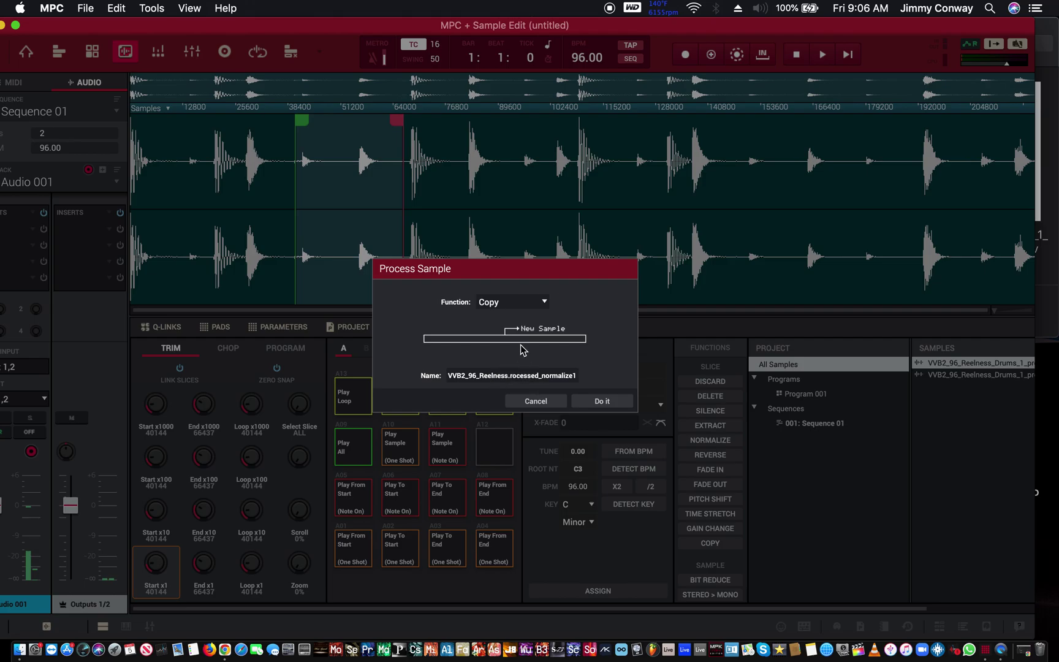
left_click(602, 400)
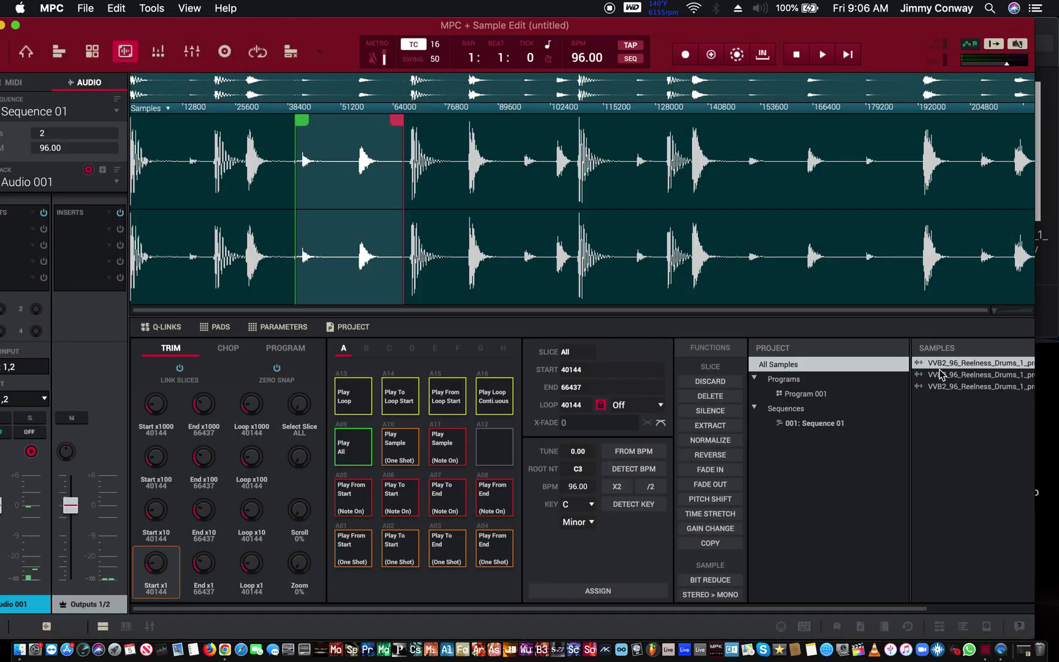
left_click(941, 375)
left_click(945, 387)
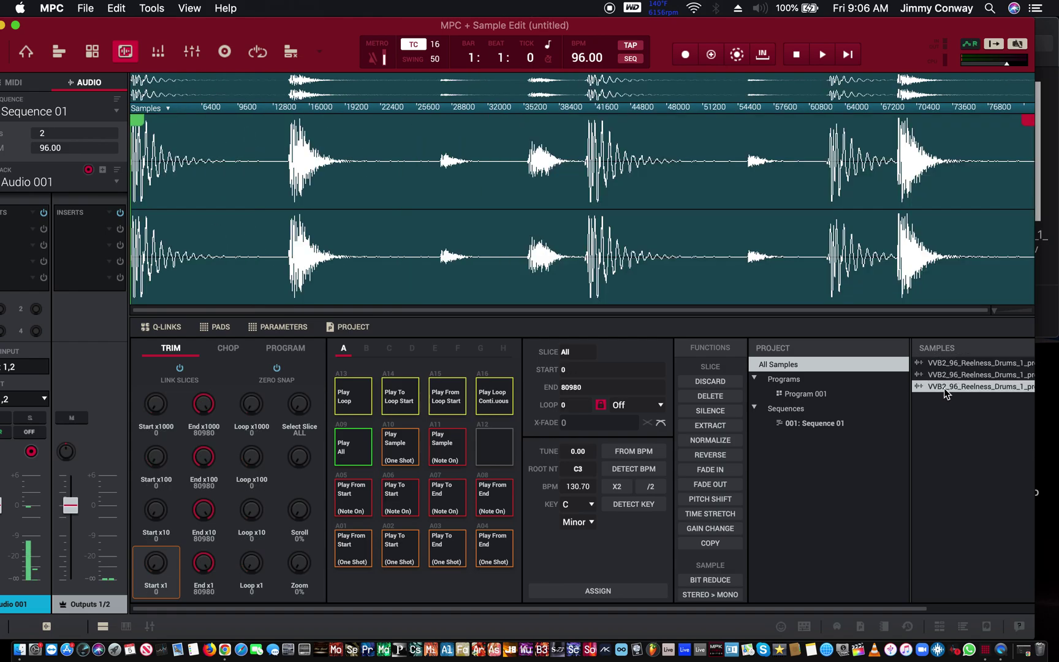
left_click(944, 376)
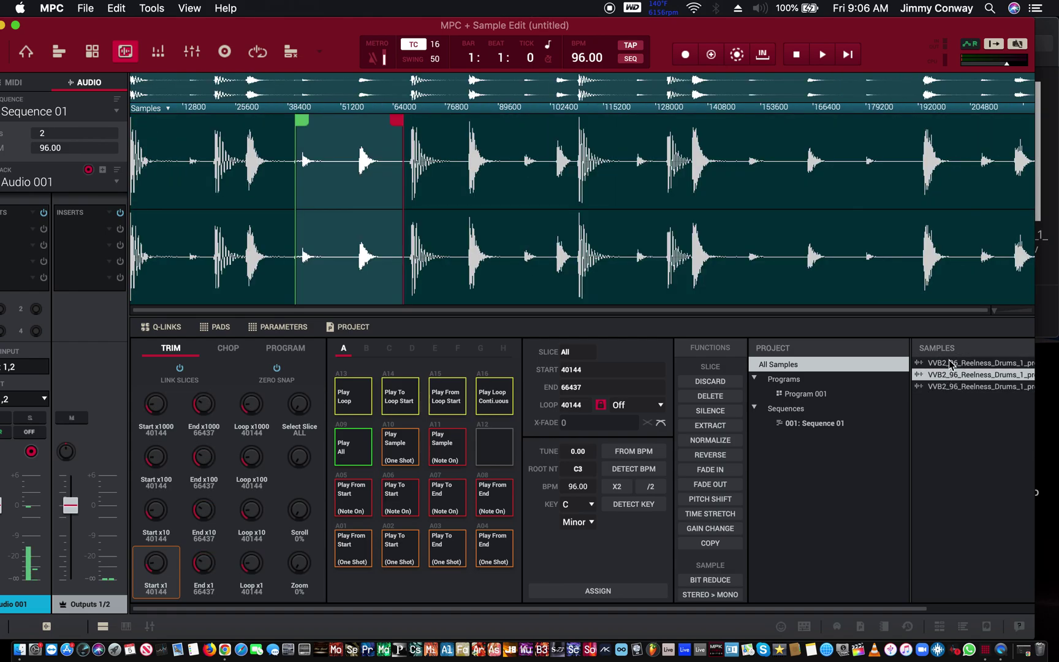
left_click(949, 364)
left_click(950, 376)
Step: Extend the range of the second listed sample to its full length, from 0 to 220499
left_click_drag(696, 27, 668, 28)
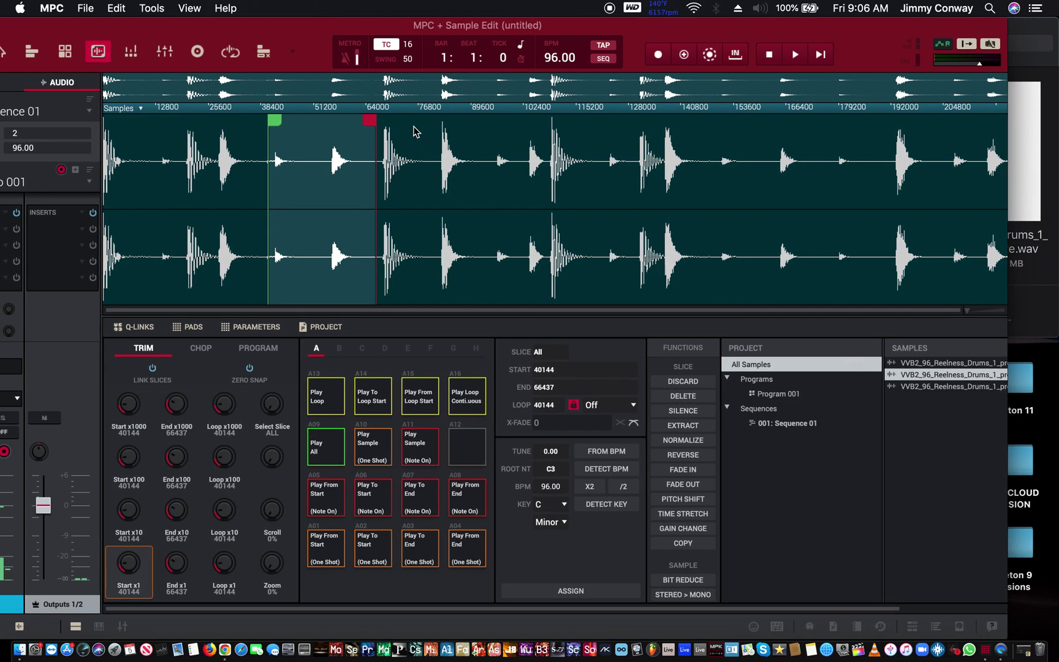
left_click_drag(271, 118, 7, 122)
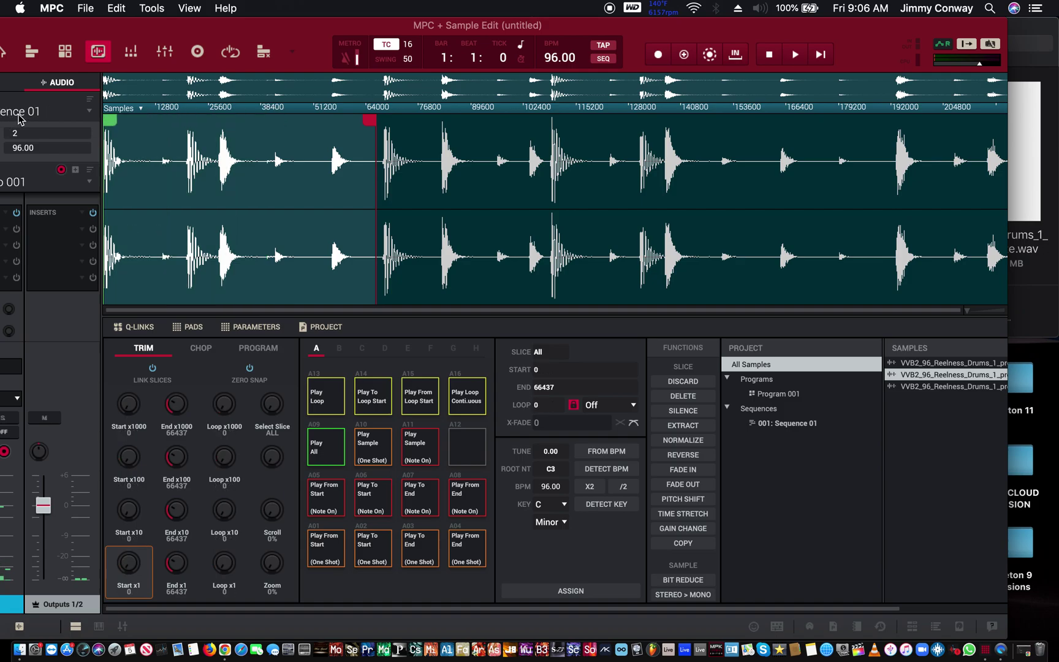
left_click_drag(372, 118, 1005, 120)
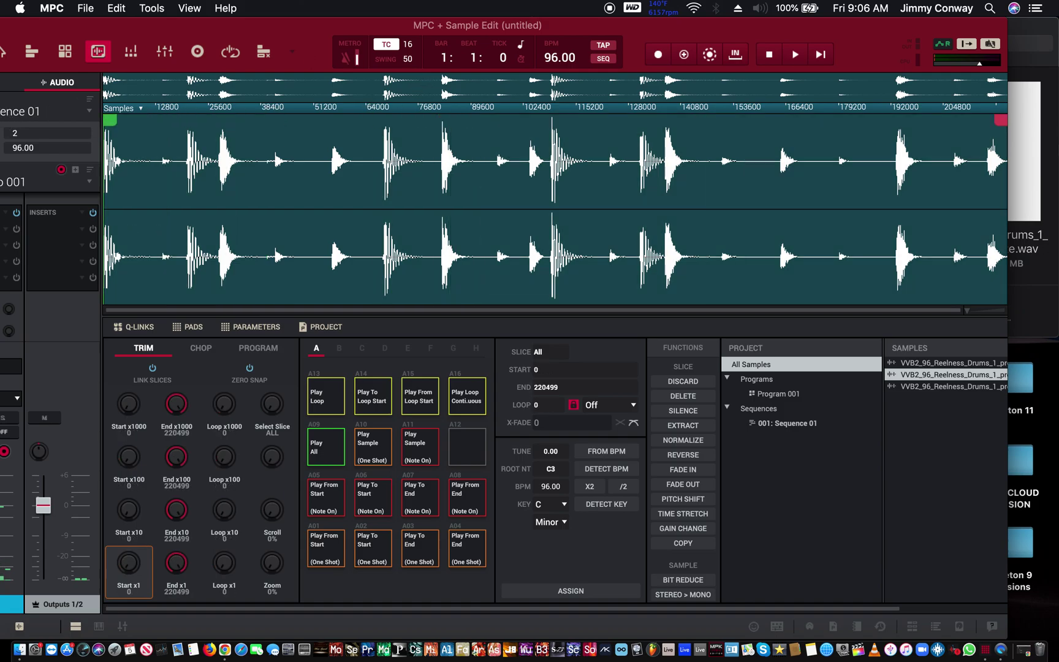
Step: Bit-reduce the full sample to a bit depth of 12 and play the result
left_click(683, 580)
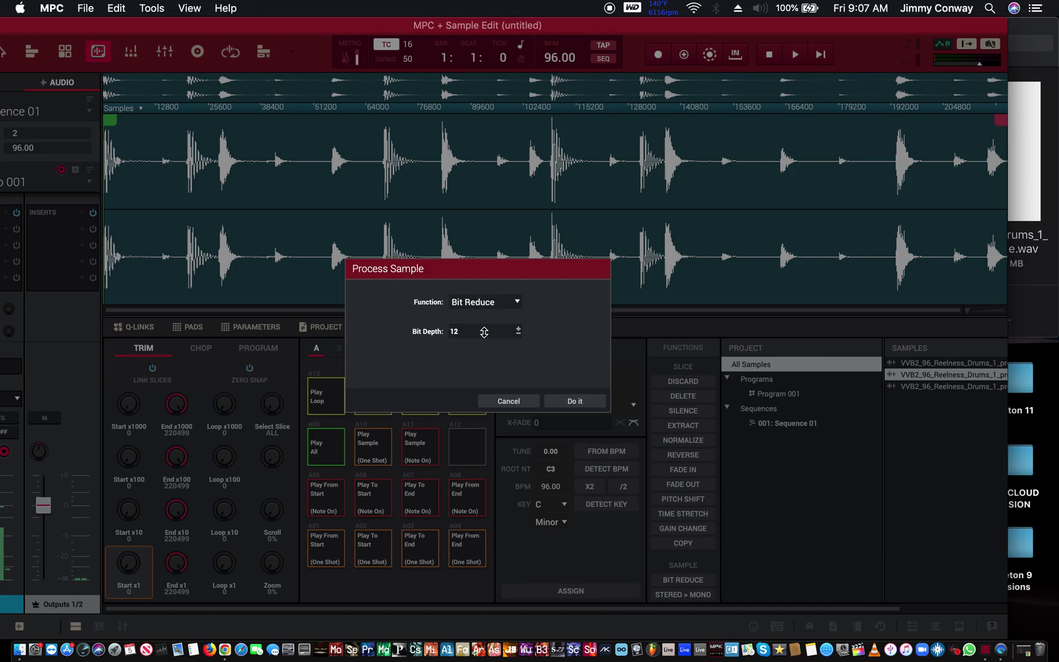
left_click(488, 325)
left_click_drag(458, 326, 472, 324)
left_click_drag(468, 332, 473, 324)
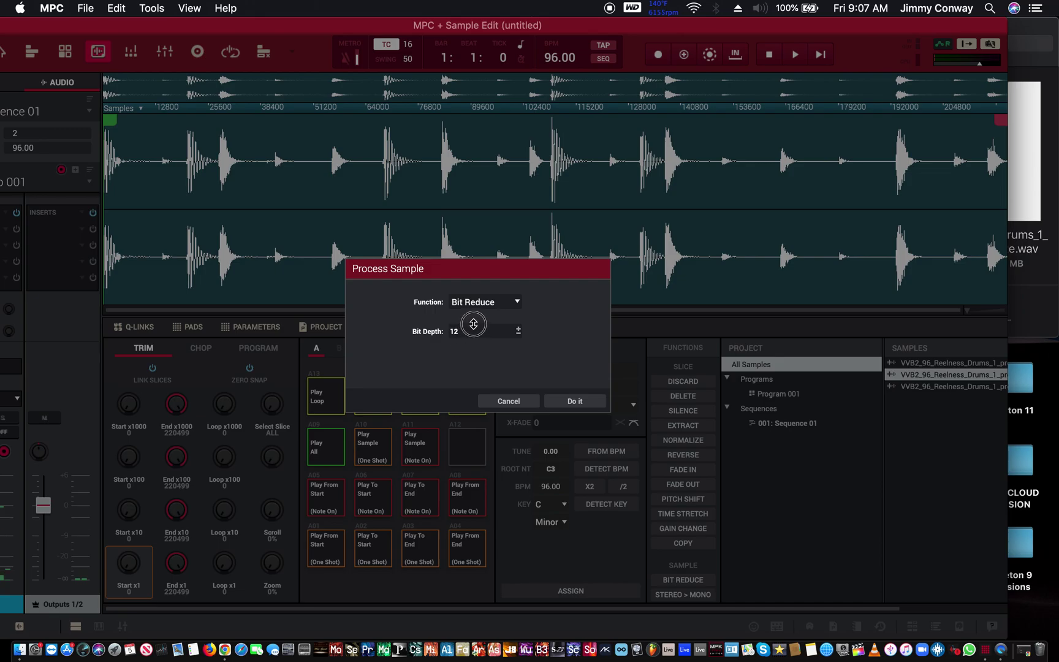
left_click(575, 402)
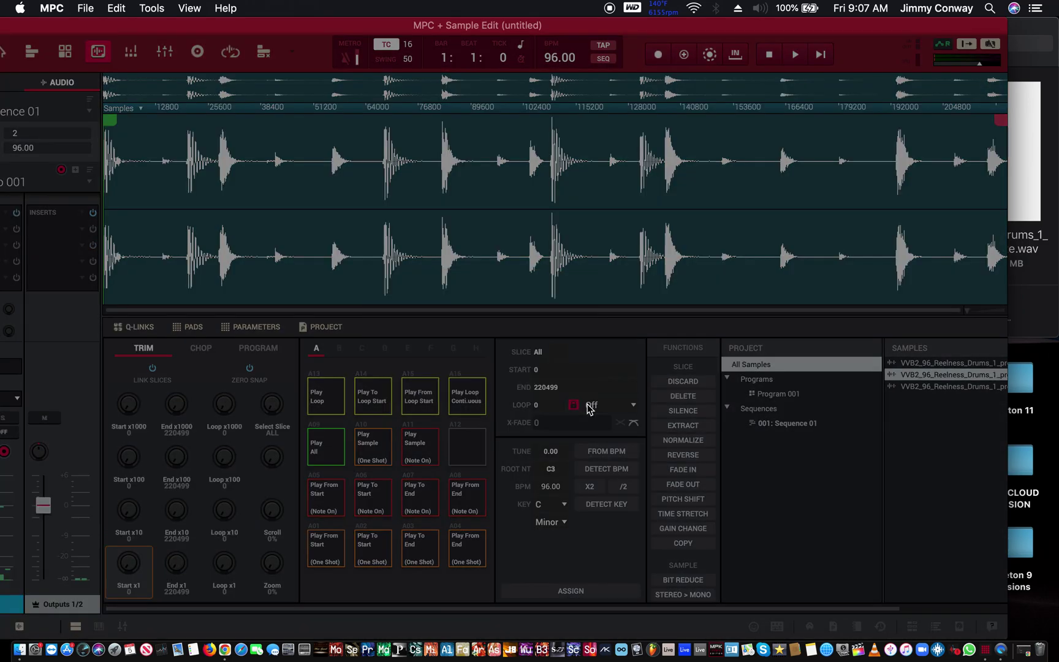
key("z")
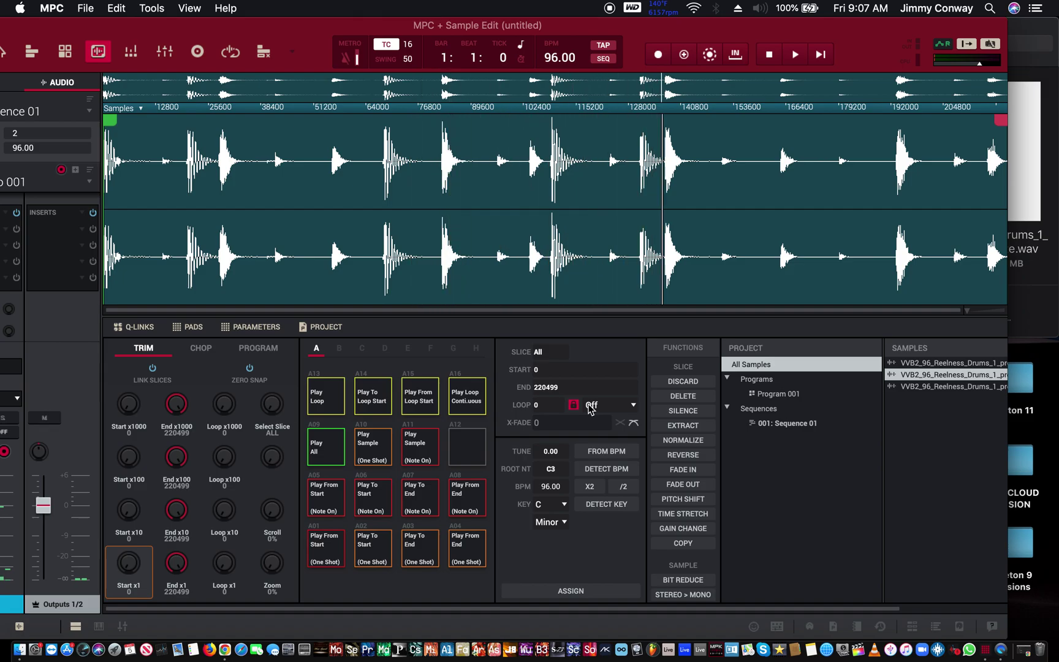
Step: Bit-reduce the full sample again, with a bit depth of 5
left_click(676, 580)
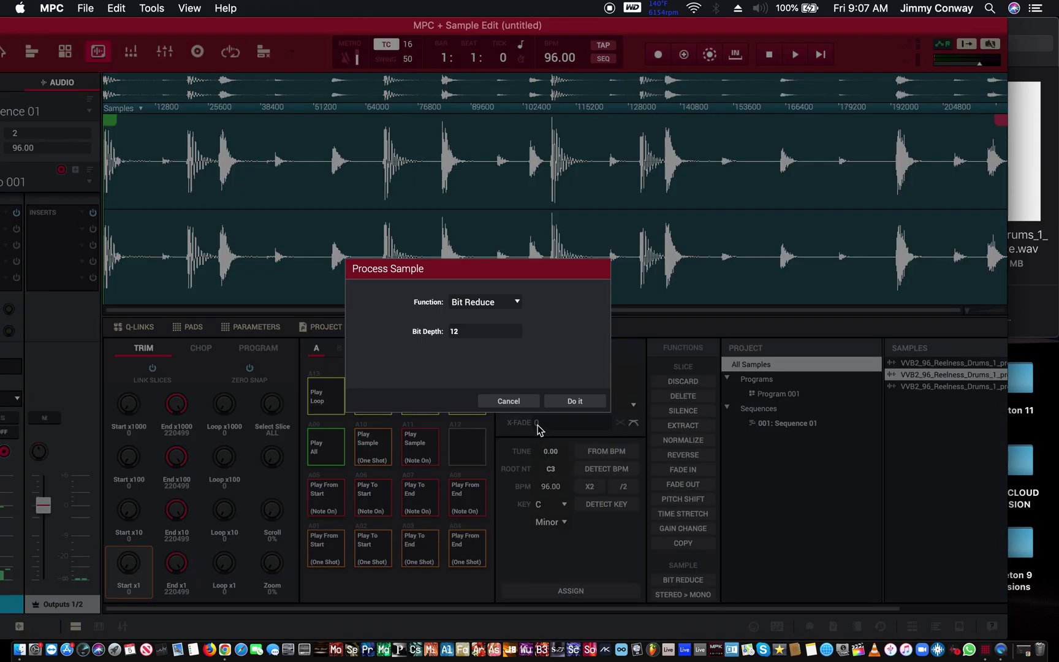
left_click_drag(451, 330, 466, 364)
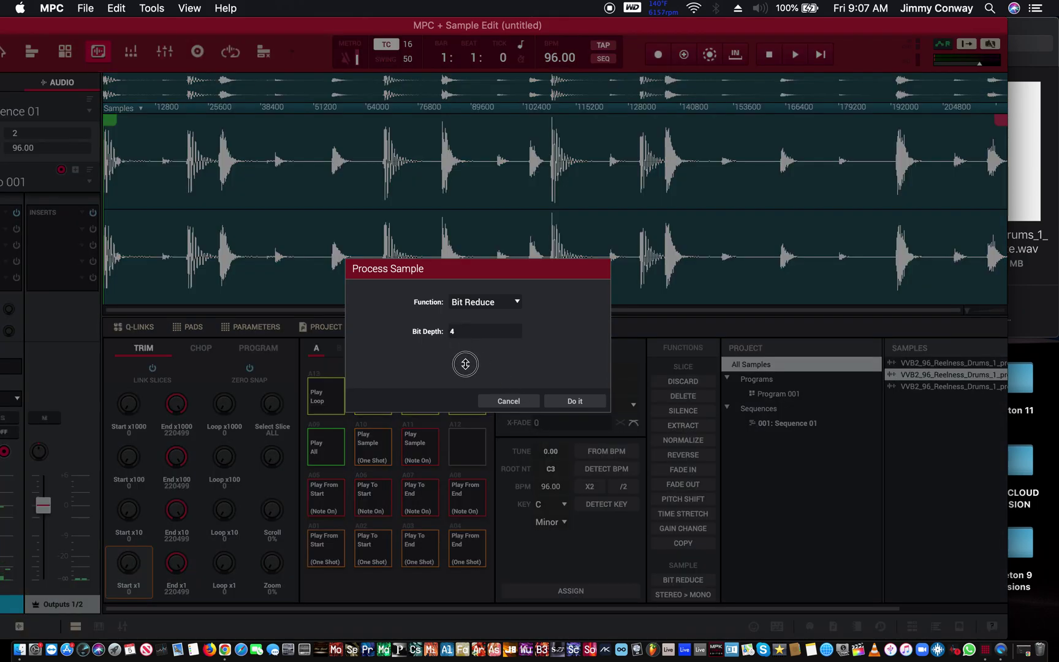
left_click(596, 399)
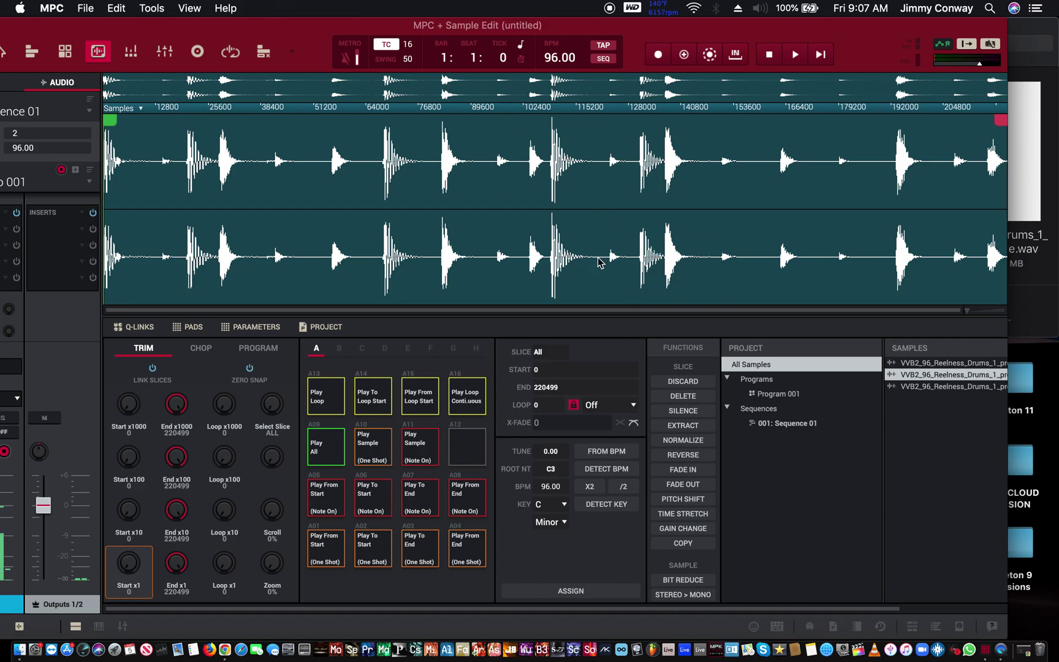
Step: Review the source choices for Stereo > Mono, and convert the sample to a new mono sample from the Right source
left_click(681, 599)
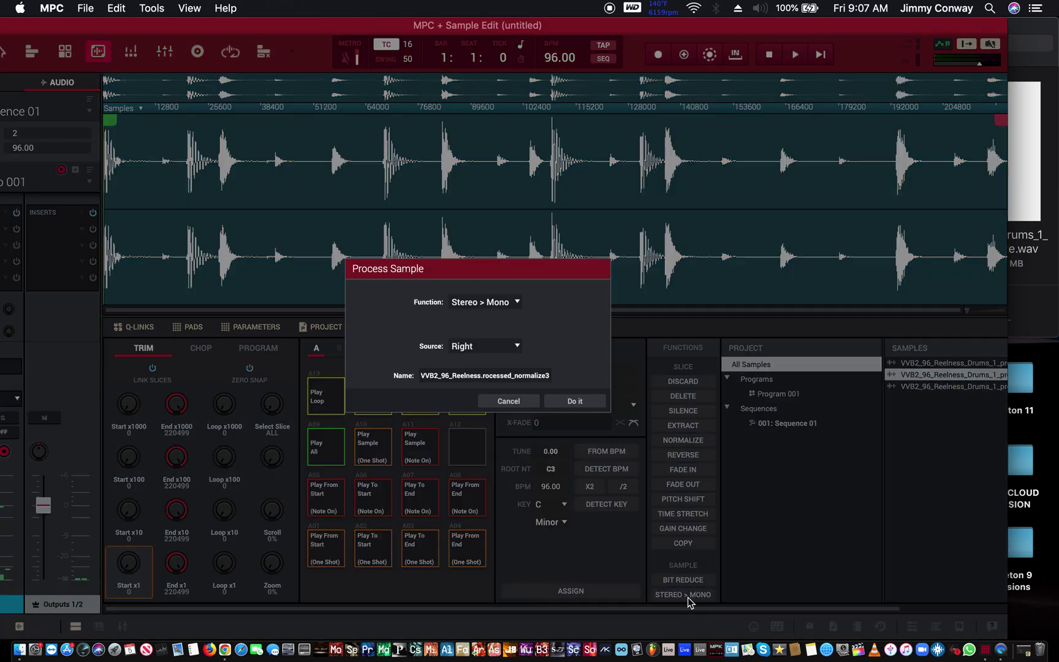
left_click(514, 346)
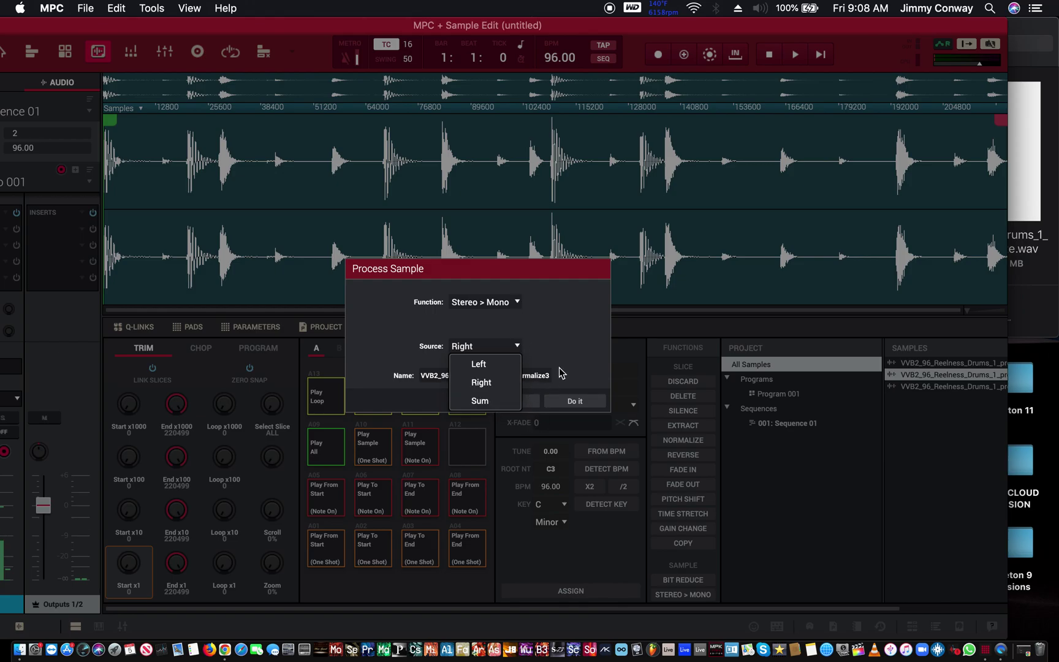
left_click(606, 360)
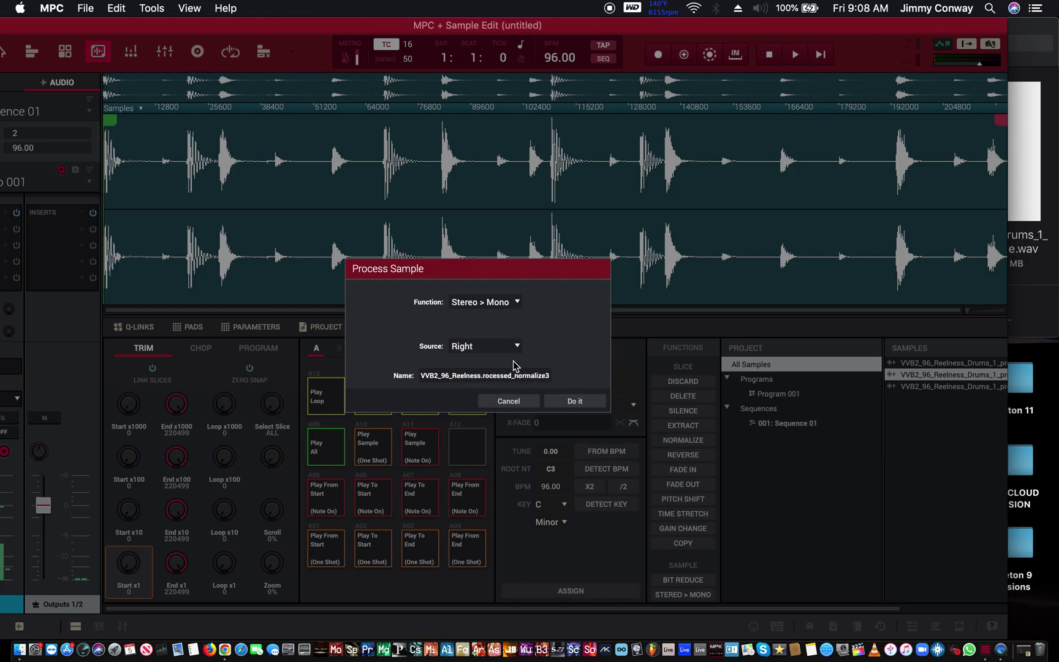
left_click(511, 348)
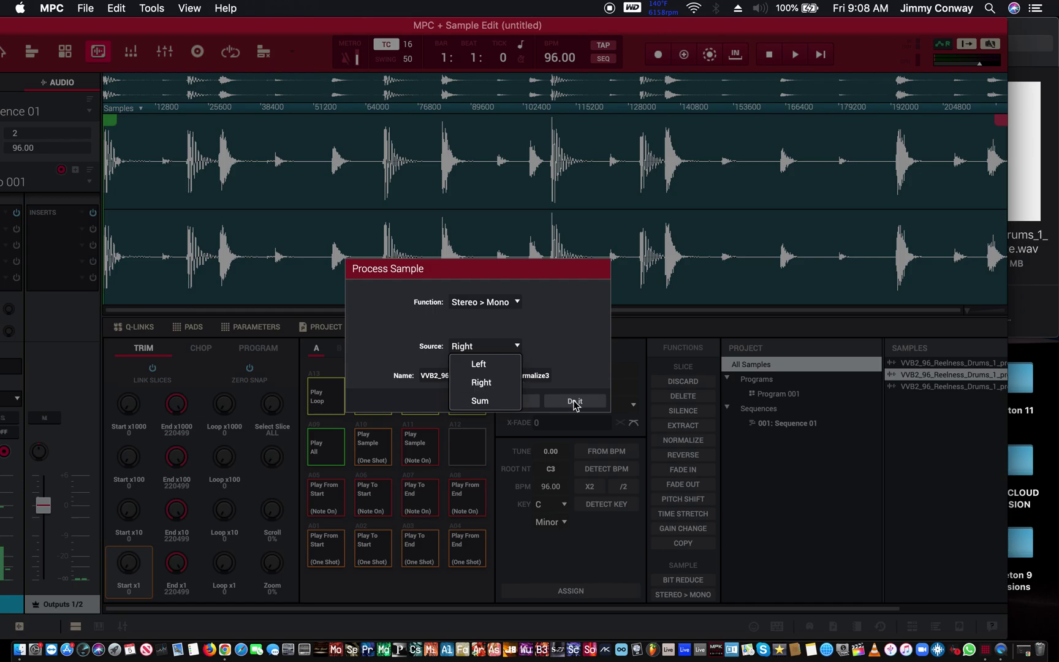
left_click(575, 406)
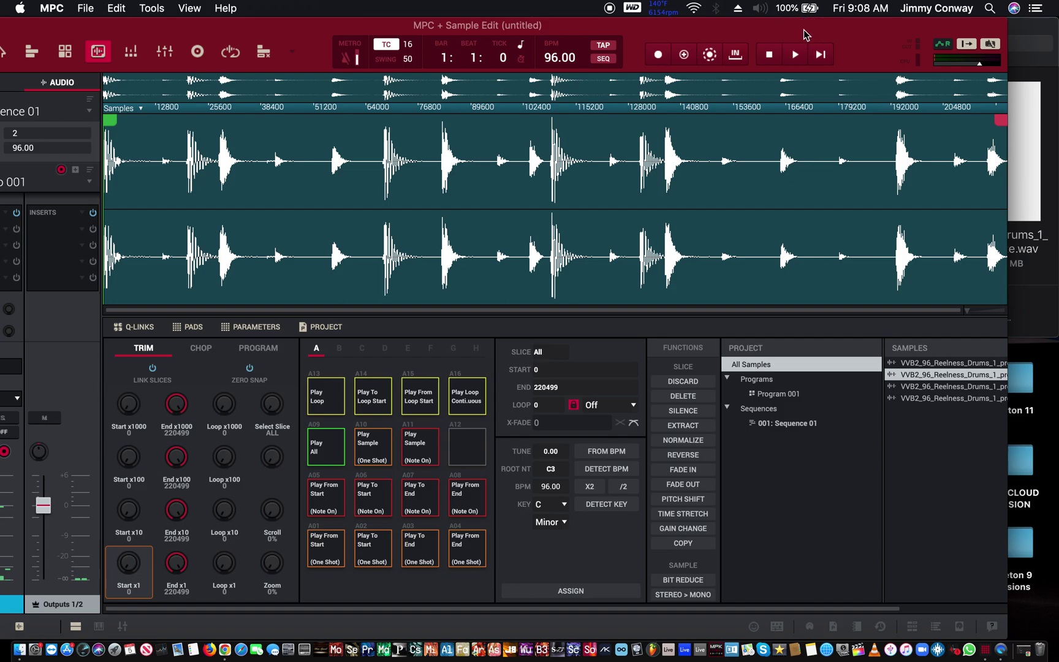
Step: Move the window fully back into view and display the new mono sample from the end of the sample list
left_click_drag(802, 32, 853, 32)
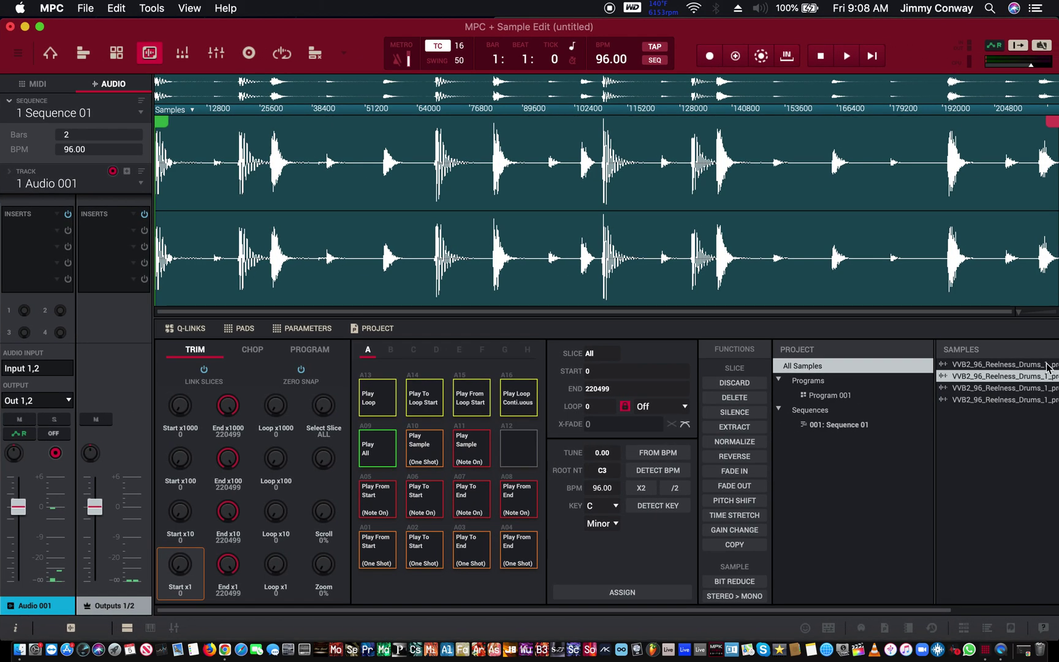
left_click(1016, 392)
left_click(1009, 399)
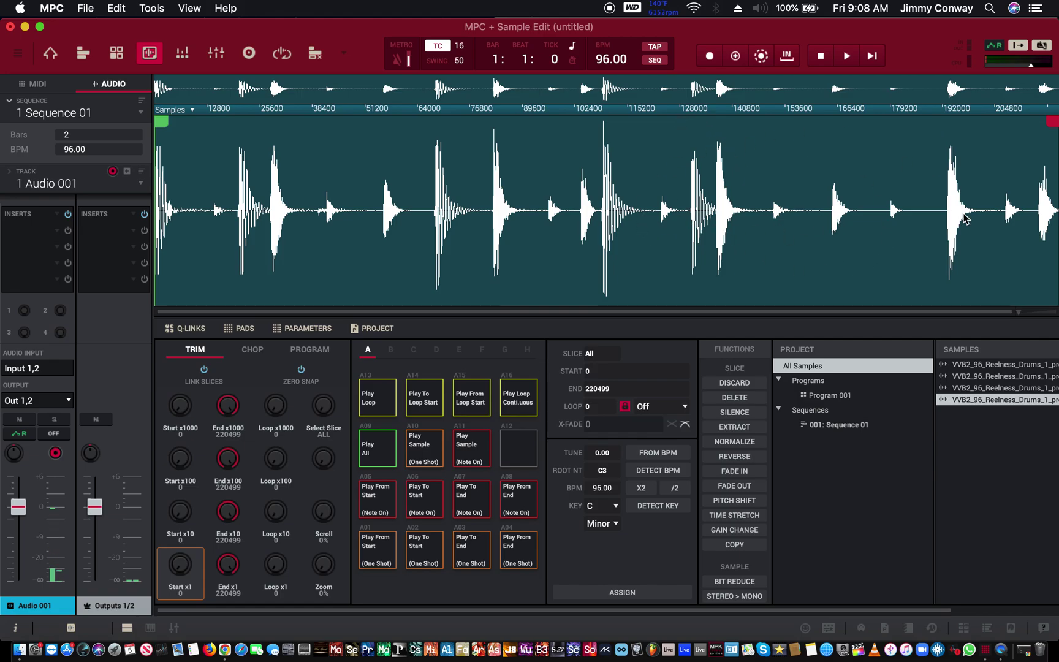
Step: Open the Gain Change function for the full mono sample
scroll(727, 478, "right", 3)
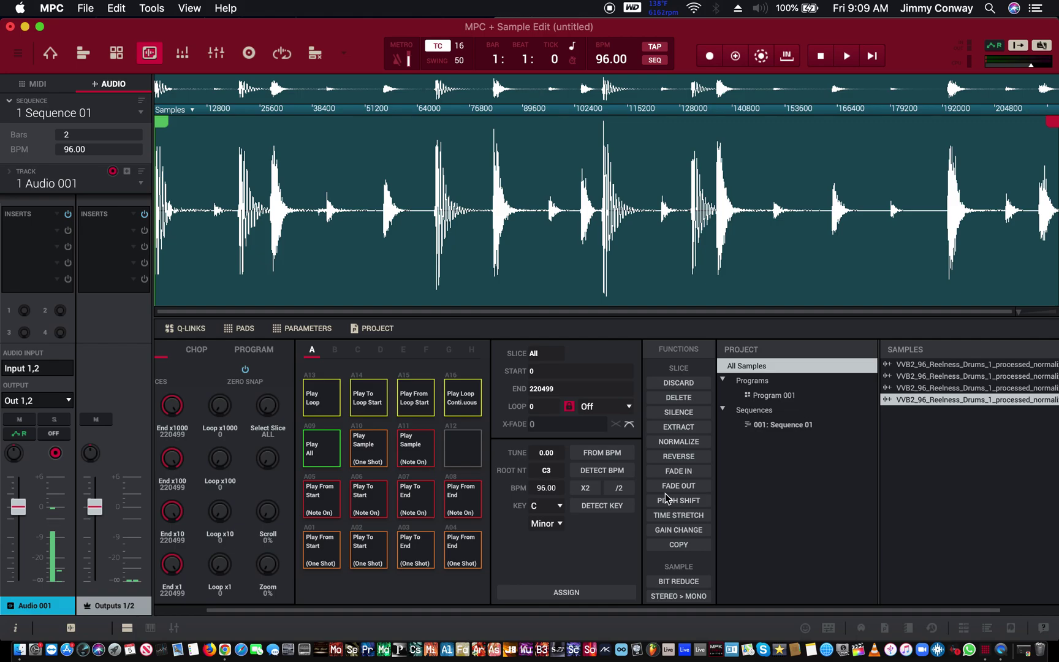
left_click(681, 528)
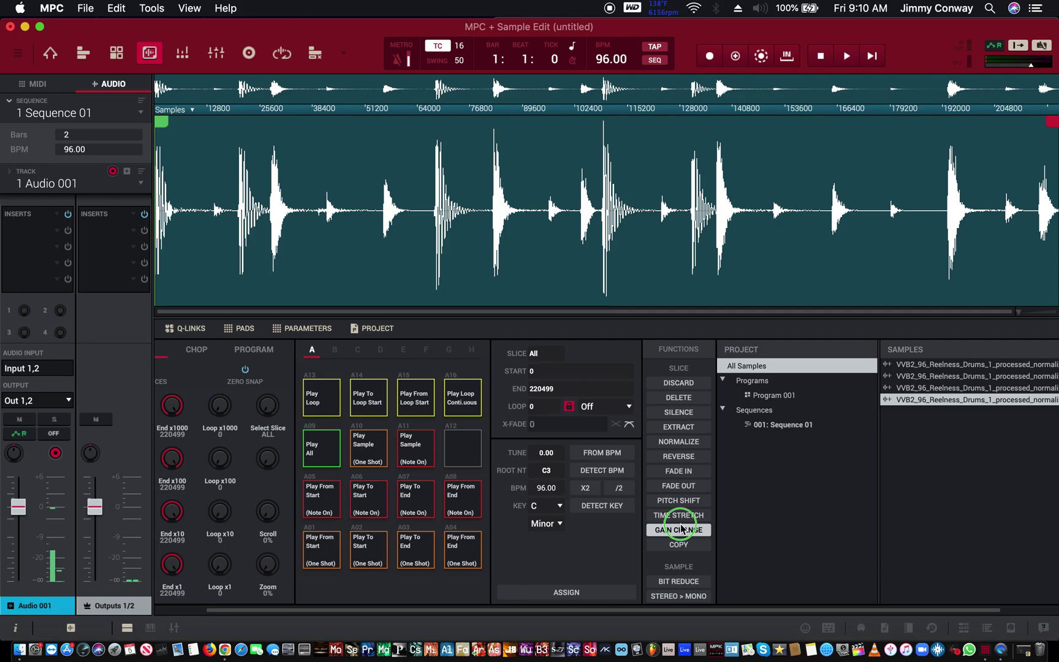